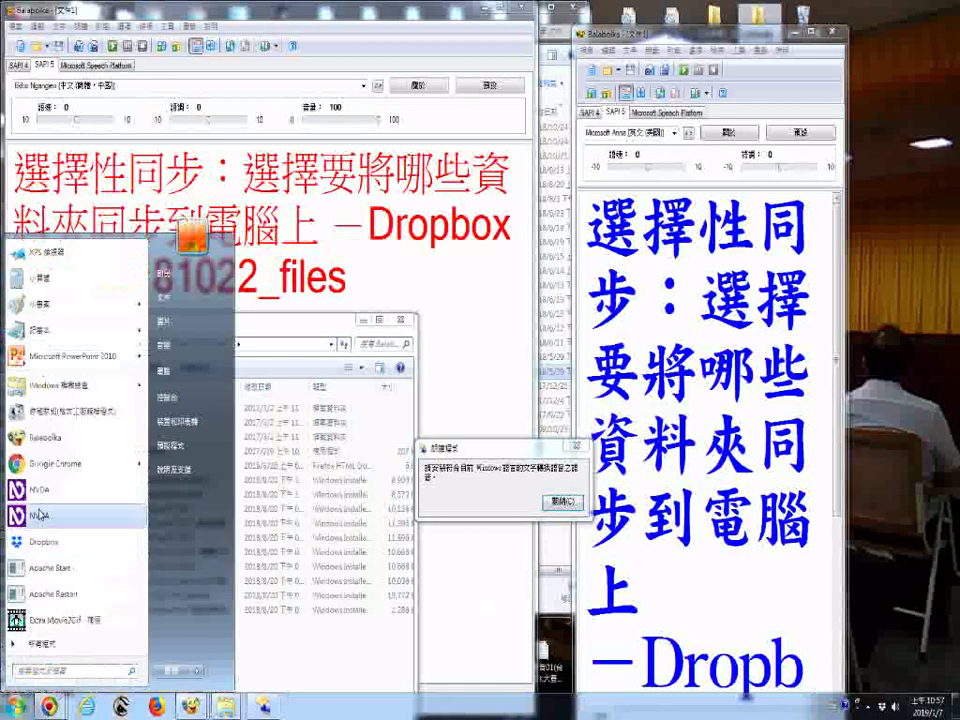
Start the NVDA screen reader and open its preference settings (偏好設定 > 設定)
click(45, 489)
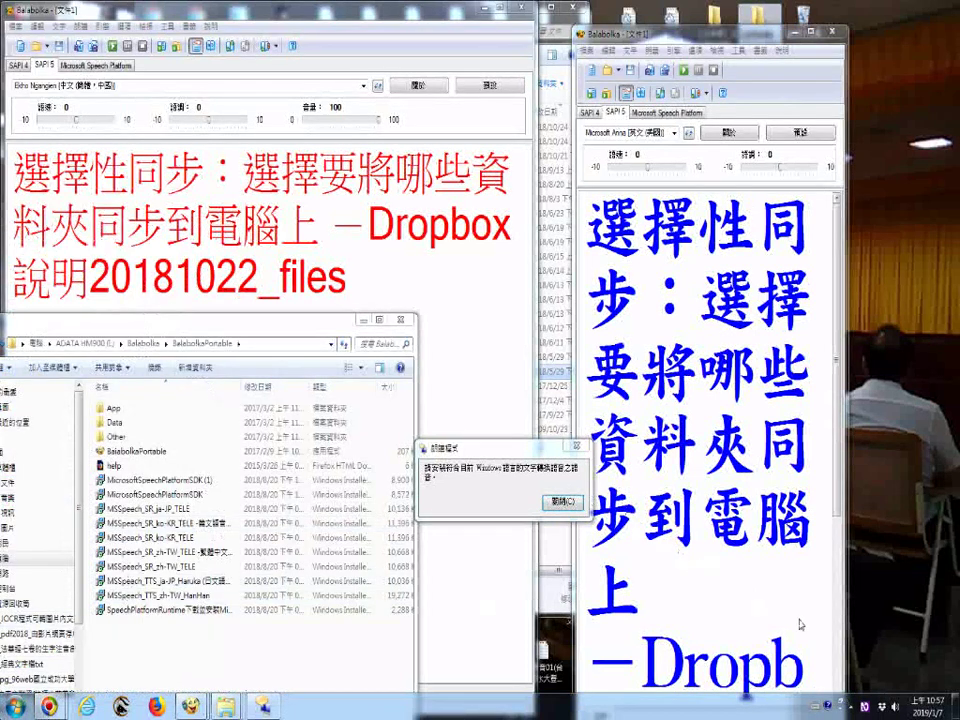
right_click(865, 708)
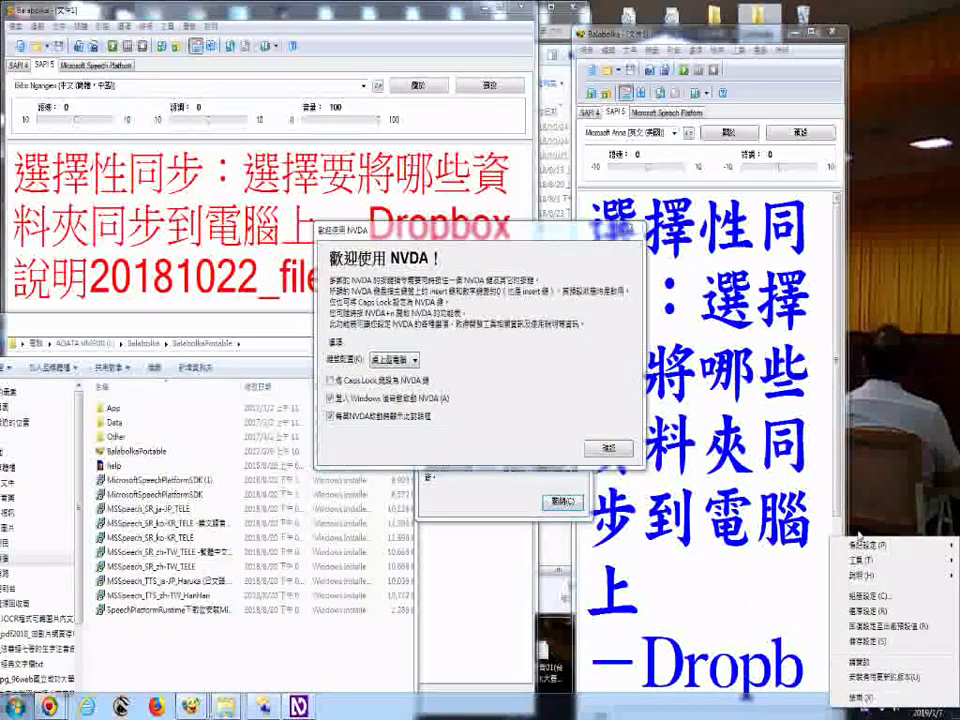
mouse_move(862, 549)
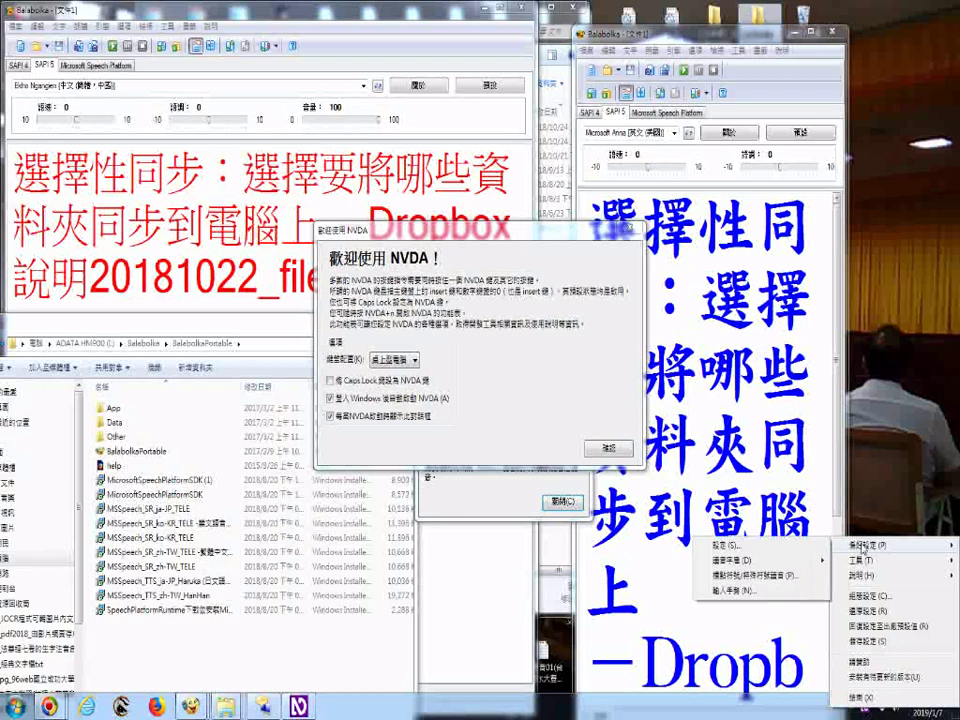
click(756, 549)
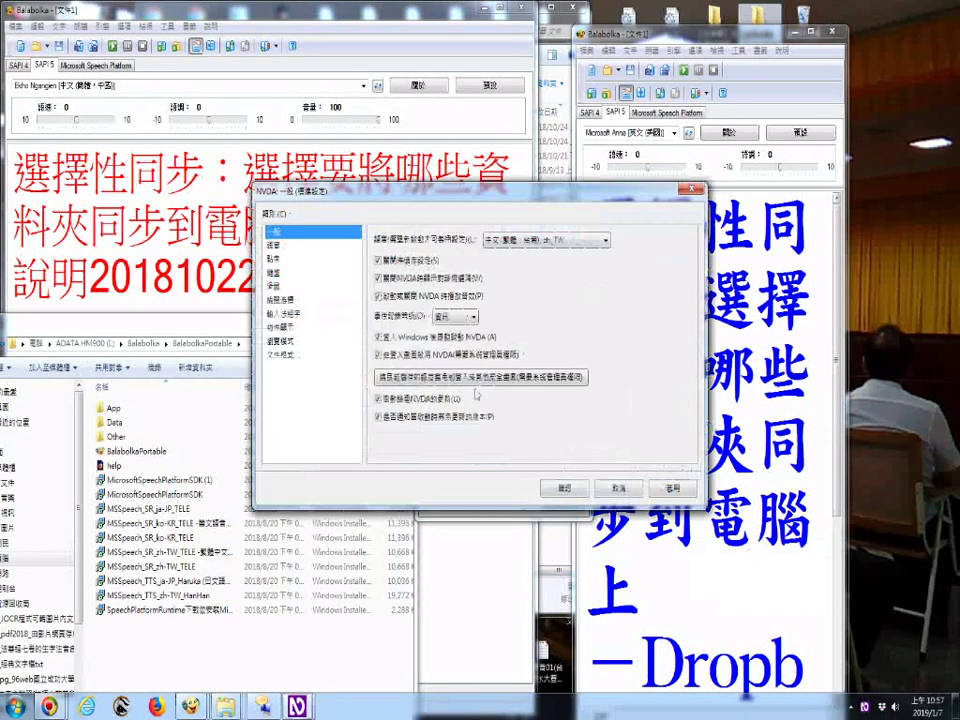
Move the NVDA settings window and the 朗讀程式 message clear of each other
drag(422, 190, 729, 156)
click(463, 476)
drag(470, 447, 205, 637)
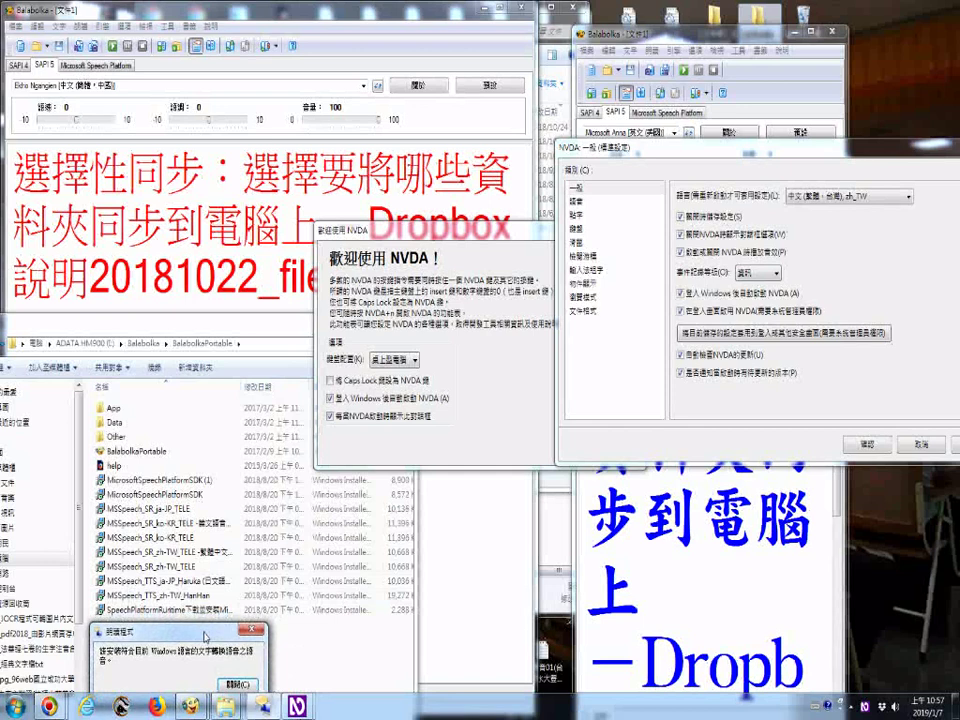
Show the 語音 category of the NVDA settings, check its available voices, and open the speech synthesizer selection
click(580, 202)
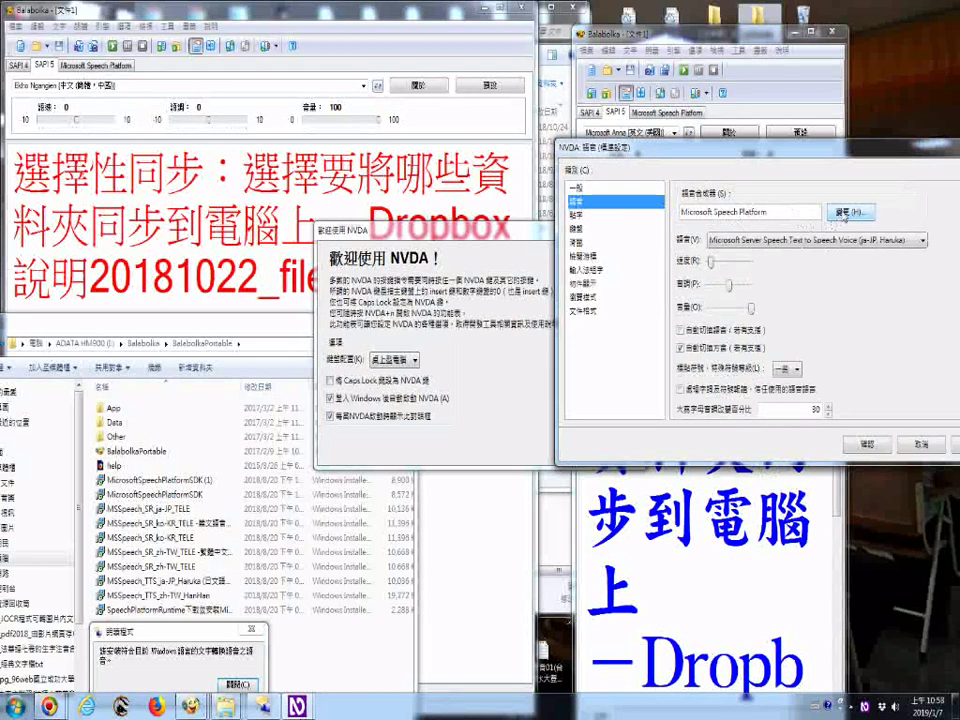
click(835, 245)
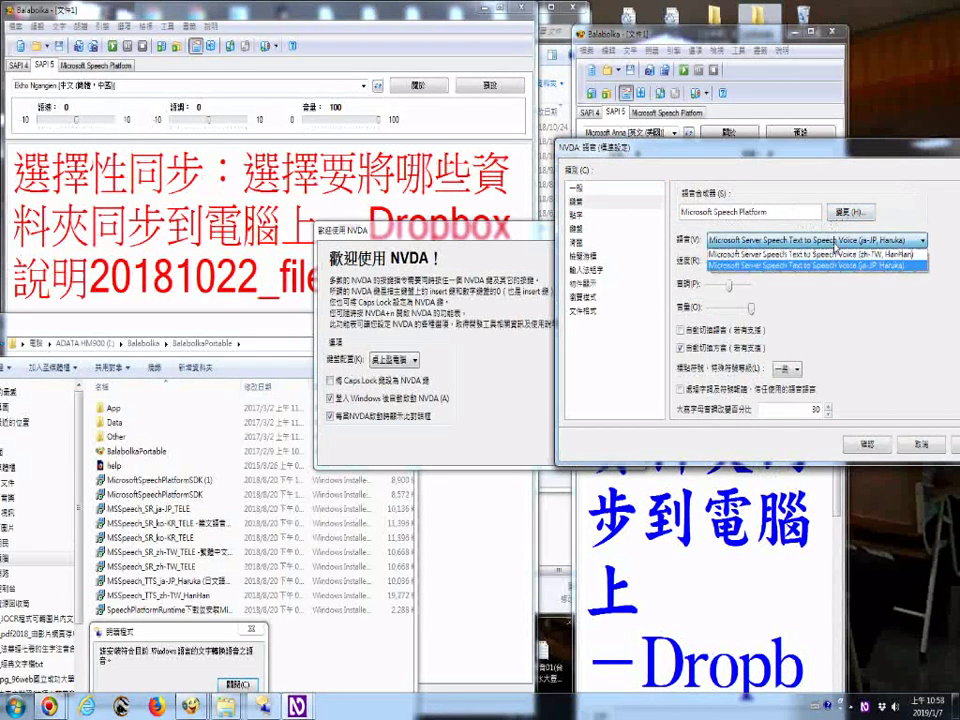
click(835, 245)
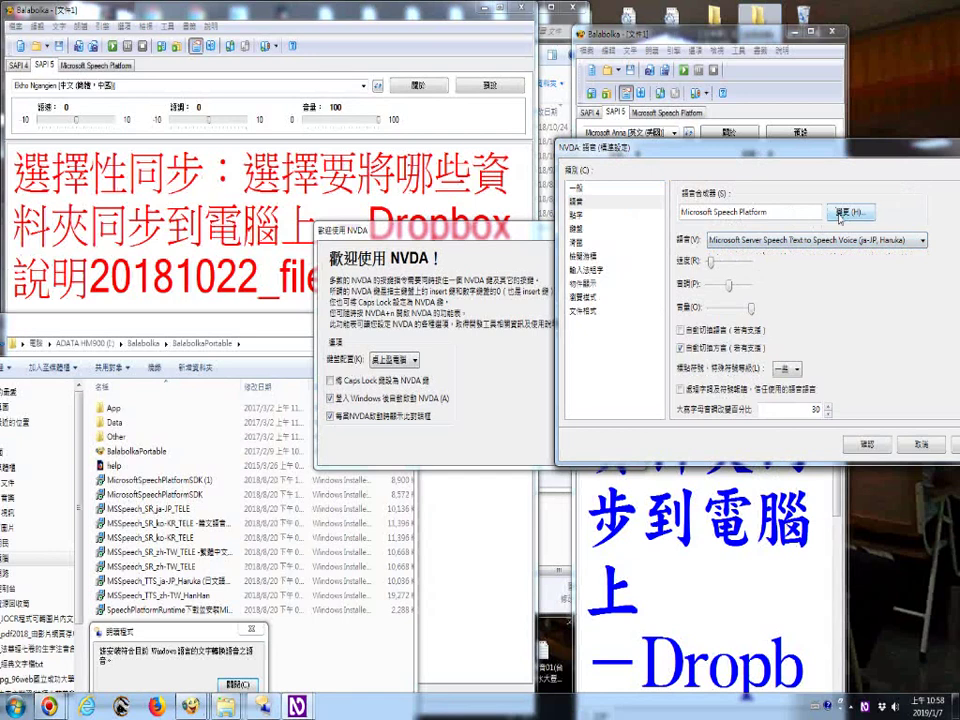
click(840, 214)
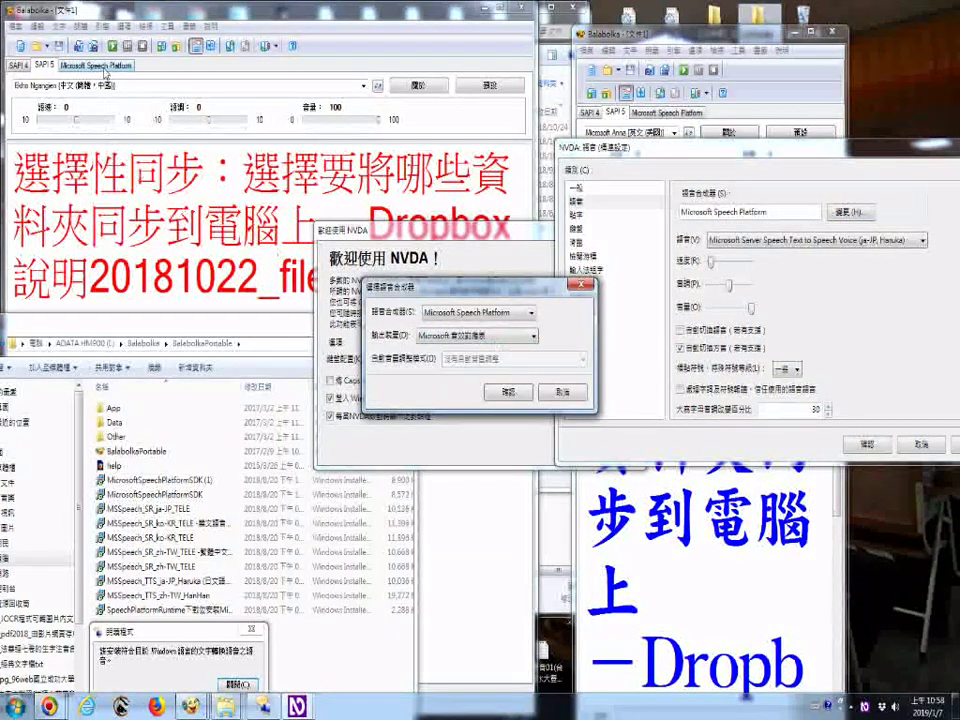
Look through the SAPI 5 voices offered in the Balabolka window with red text
click(104, 66)
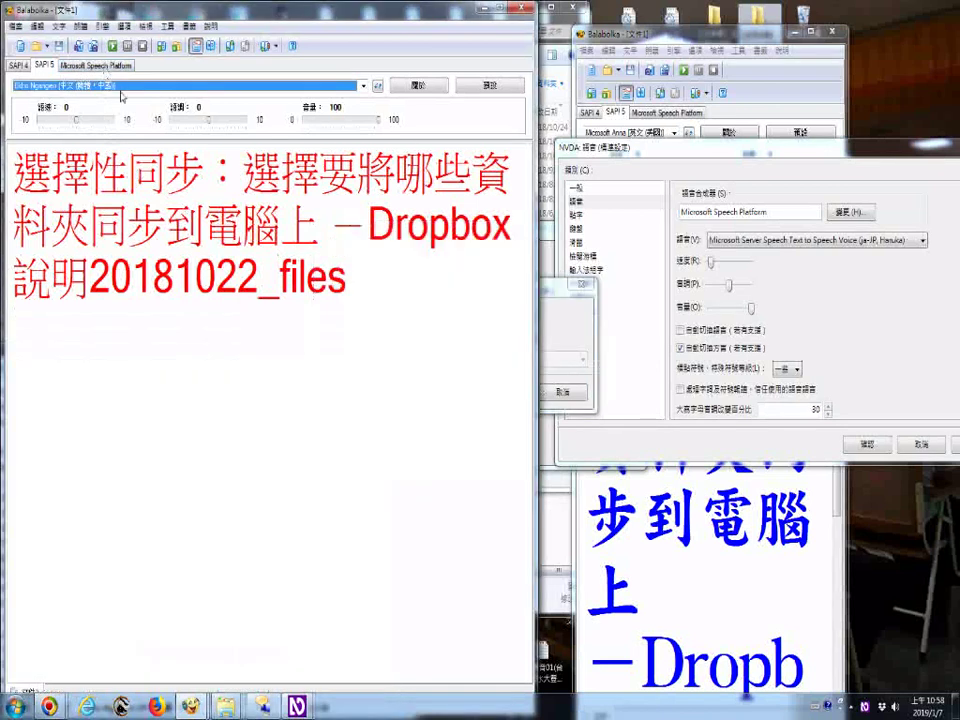
click(124, 82)
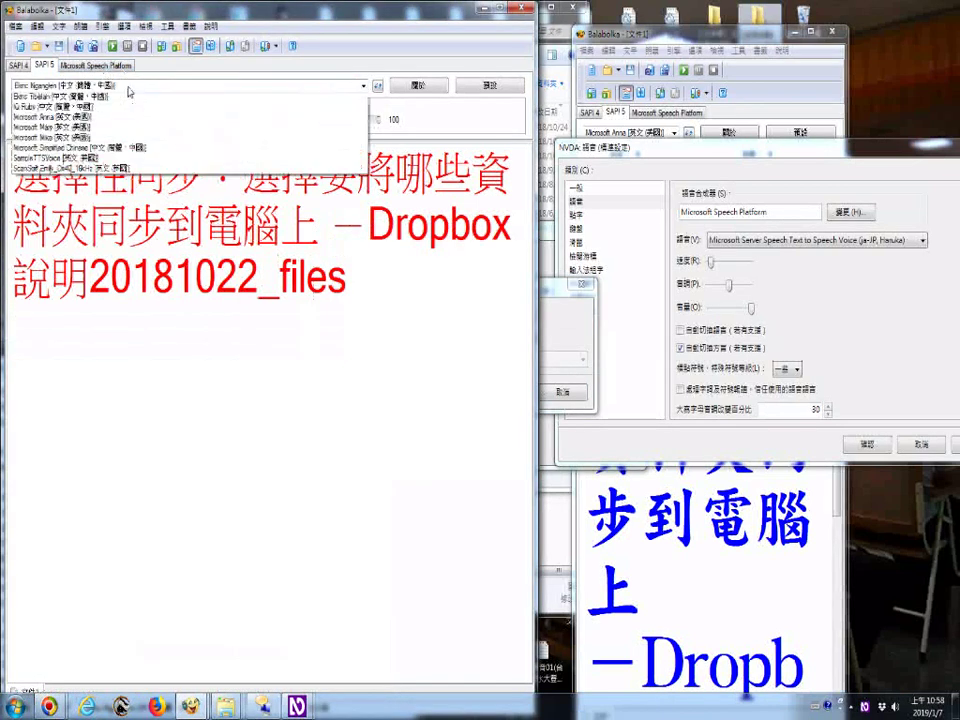
click(121, 70)
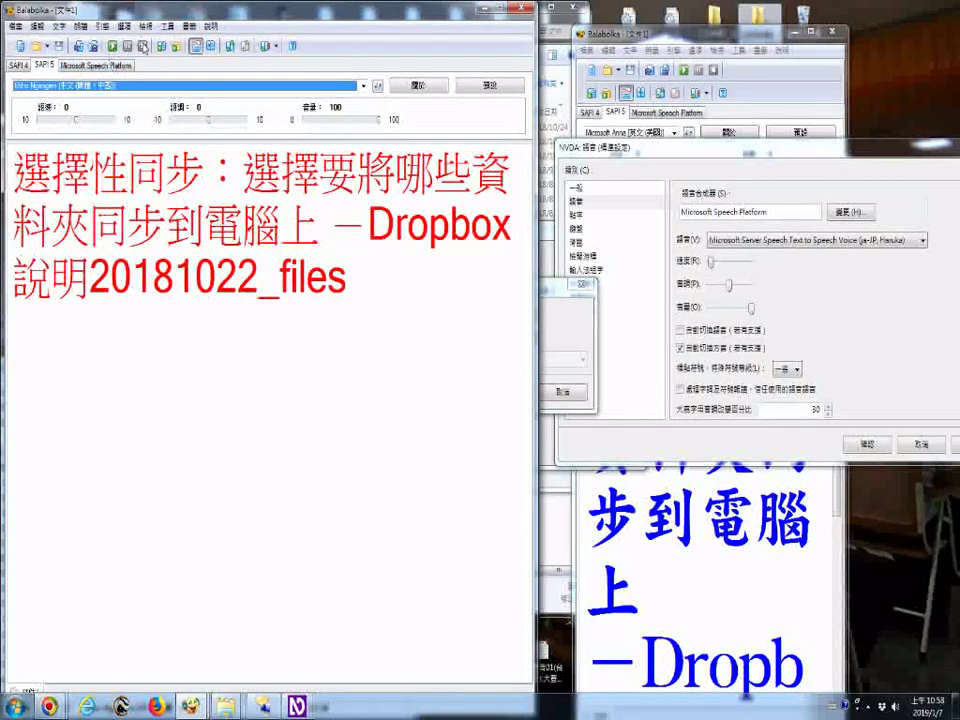
Cut all the red text about Dropbox selective sync to the clipboard and paste it back into the document
key(Tab)
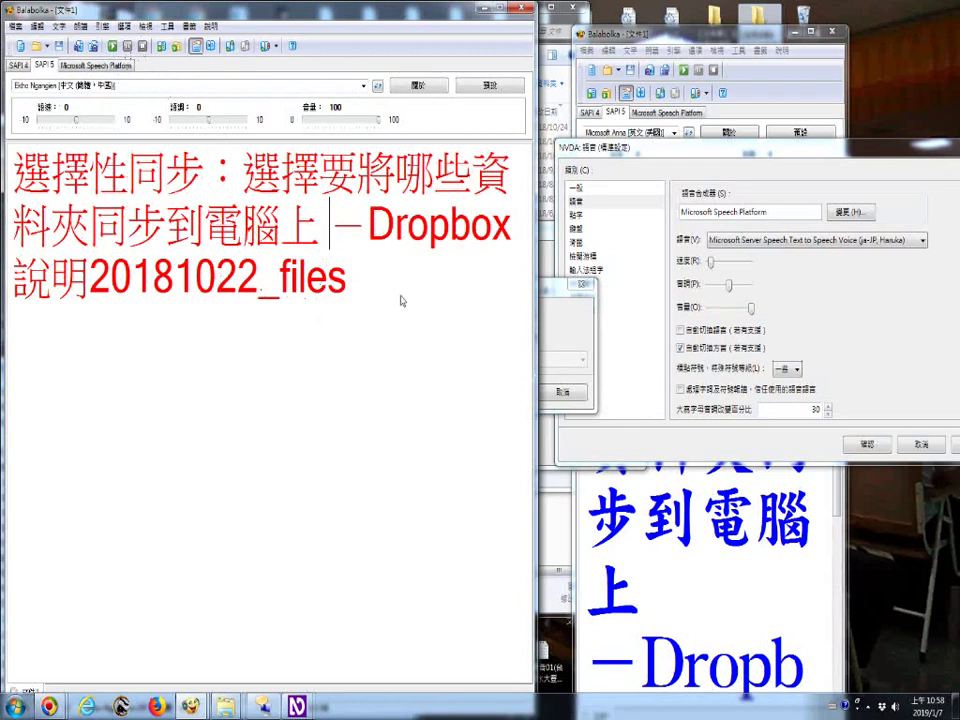
key(ctrl+a)
key(ctrl+c)
right_click(150, 189)
click(157, 195)
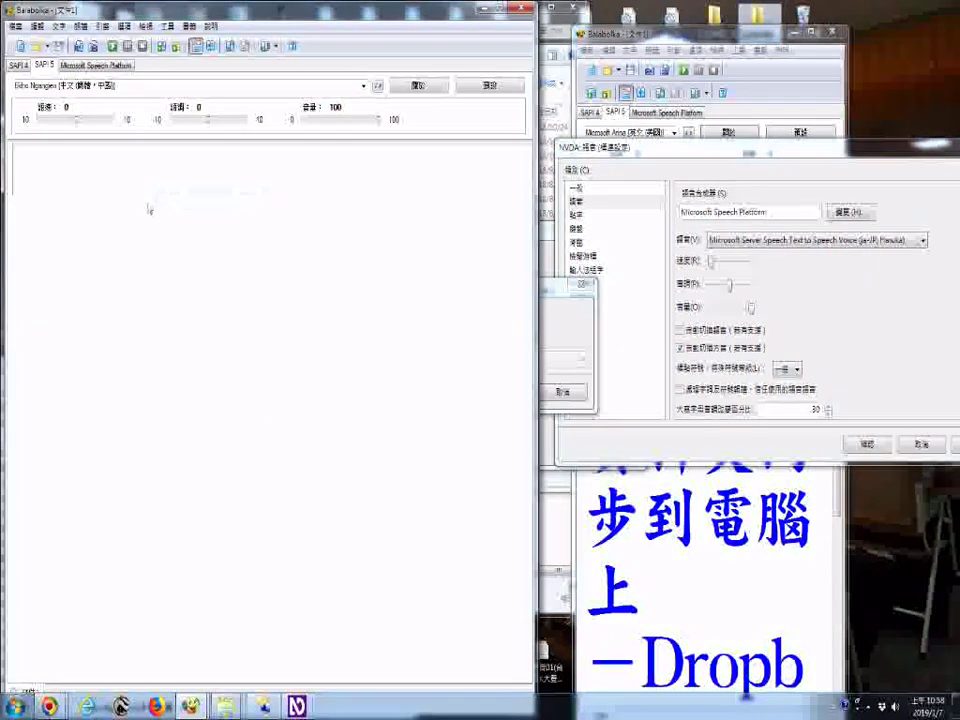
right_click(148, 201)
click(163, 239)
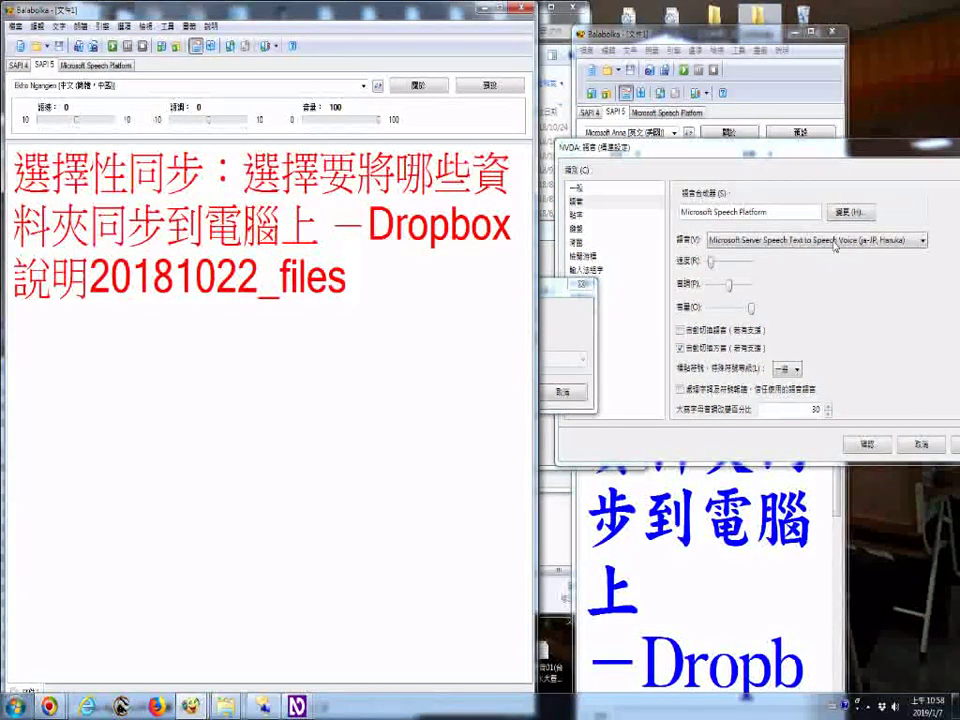
Set NVDA's synthesizer to Microsoft Speech API version 5 with the Realtek High Definition Audio speakers as output device
click(76, 85)
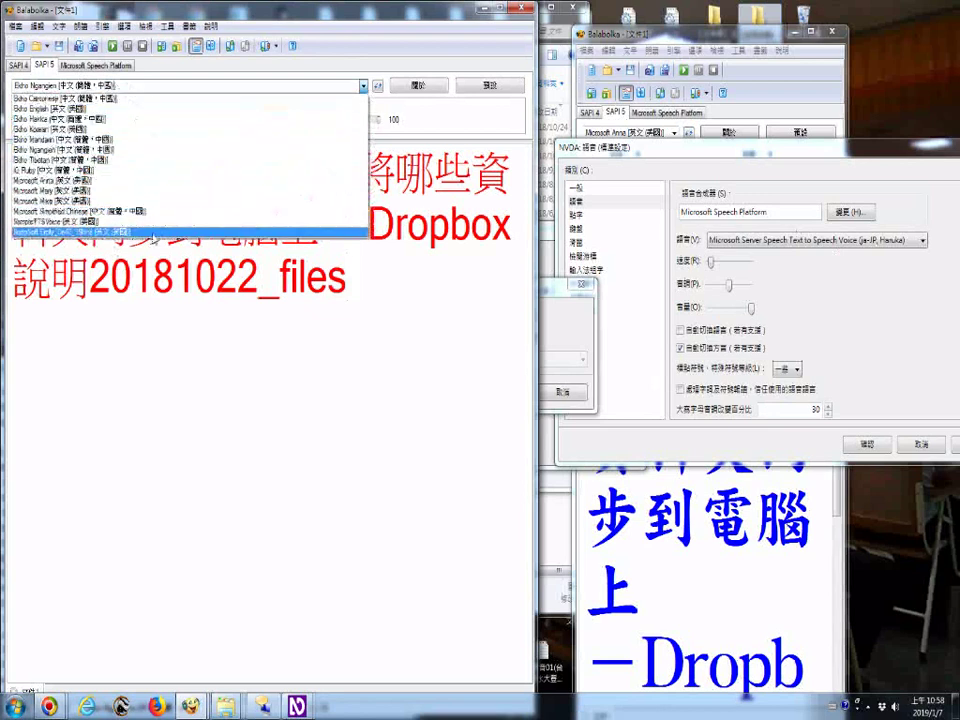
click(202, 407)
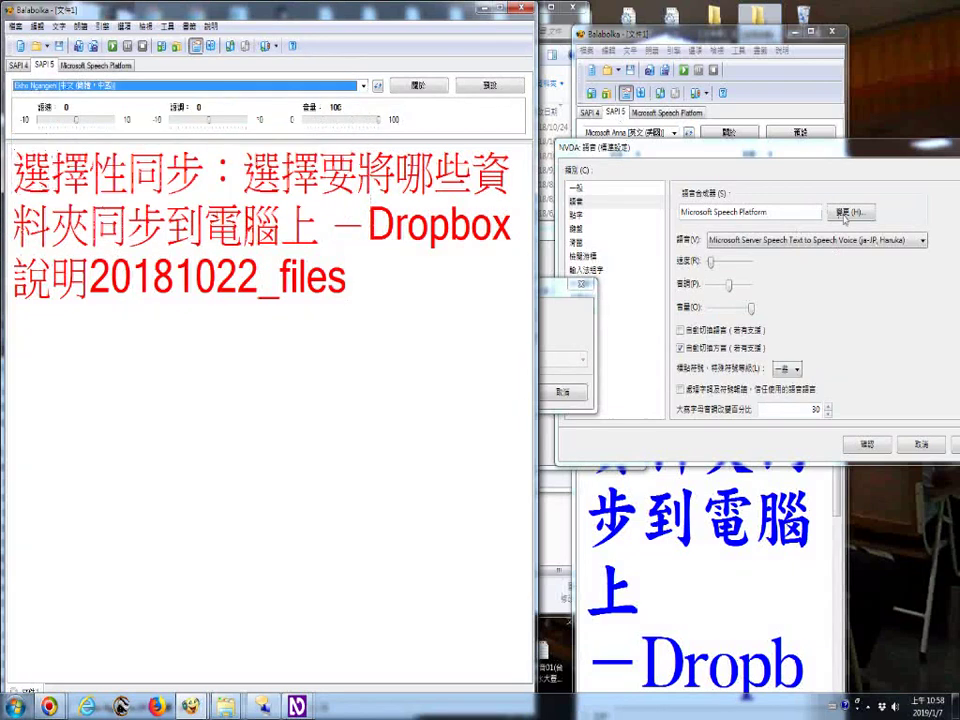
click(528, 316)
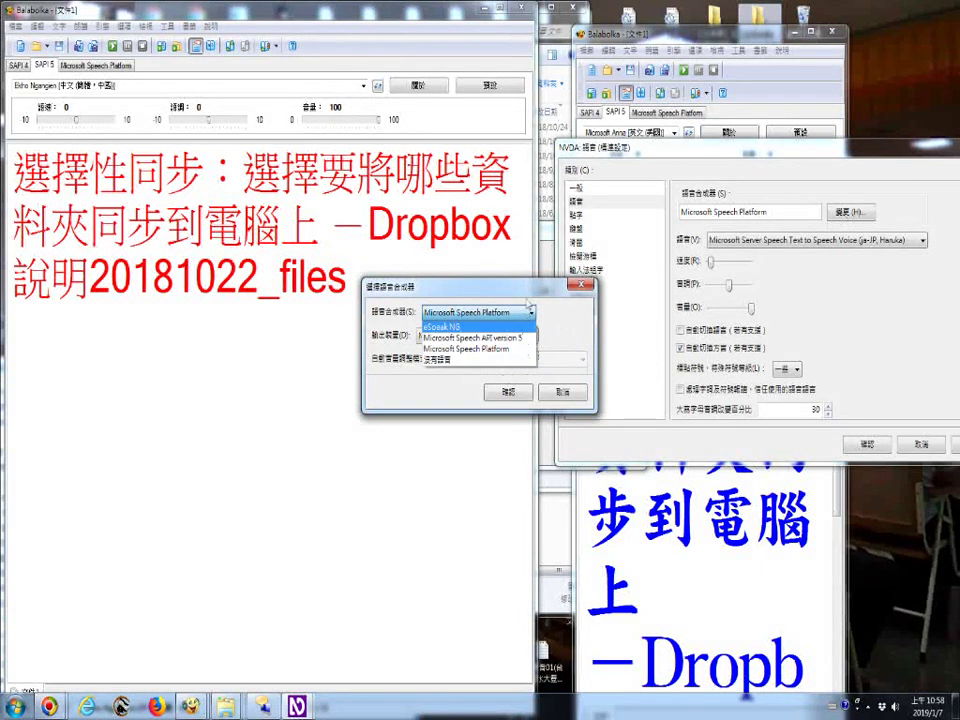
click(522, 340)
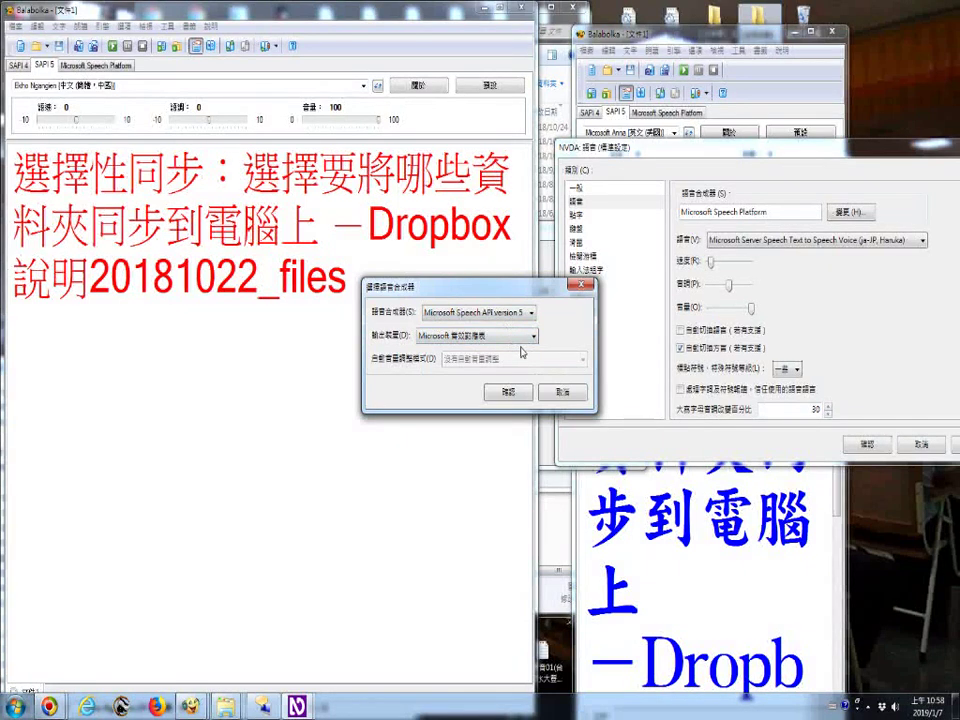
click(523, 337)
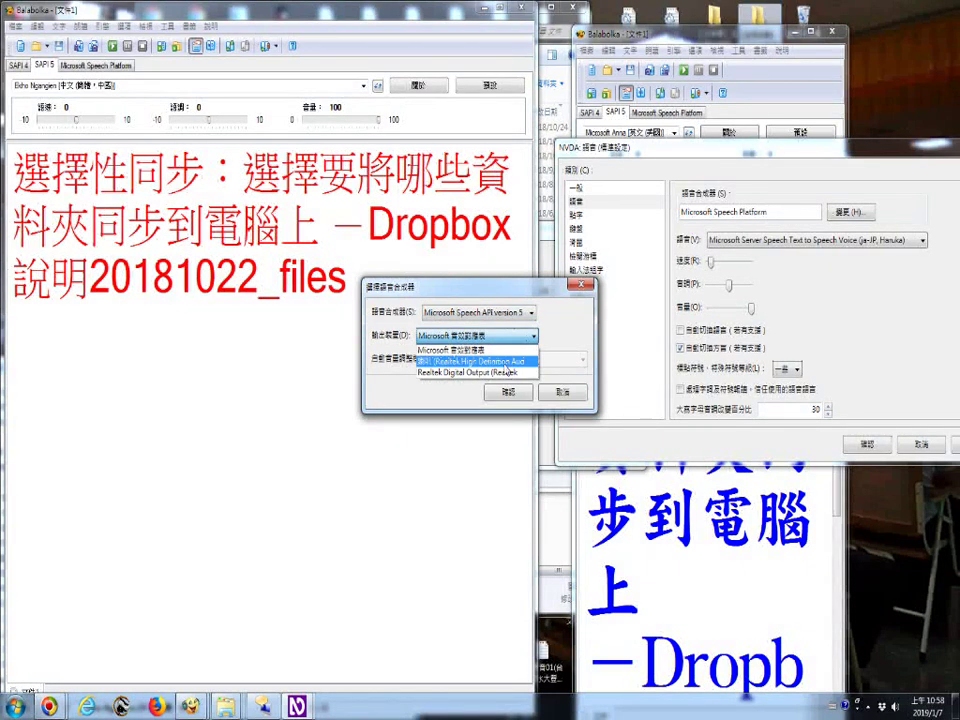
click(506, 361)
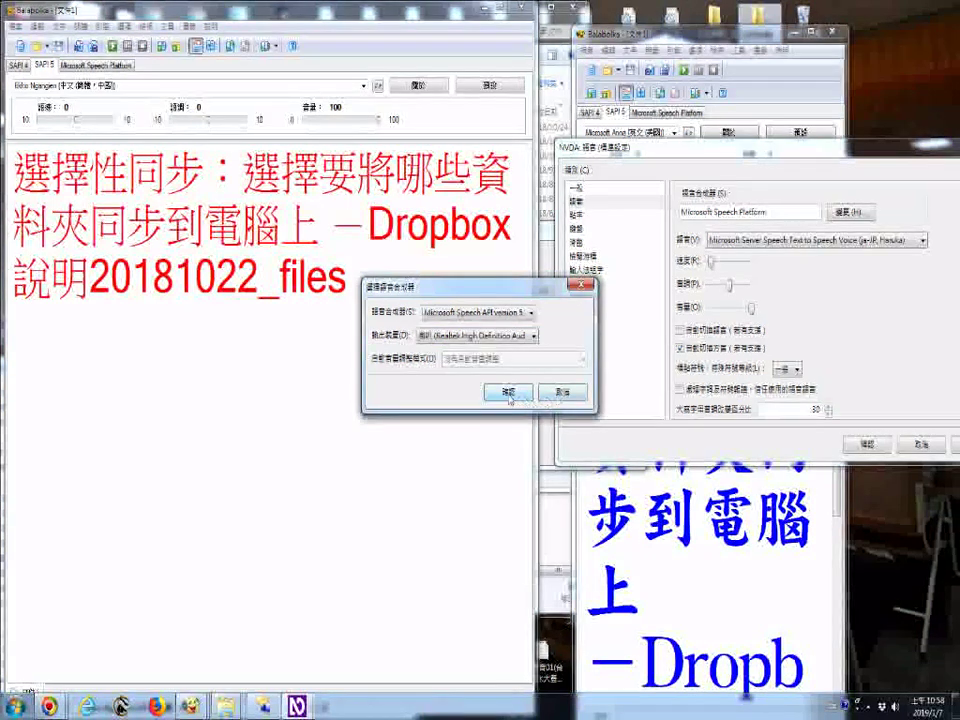
click(508, 393)
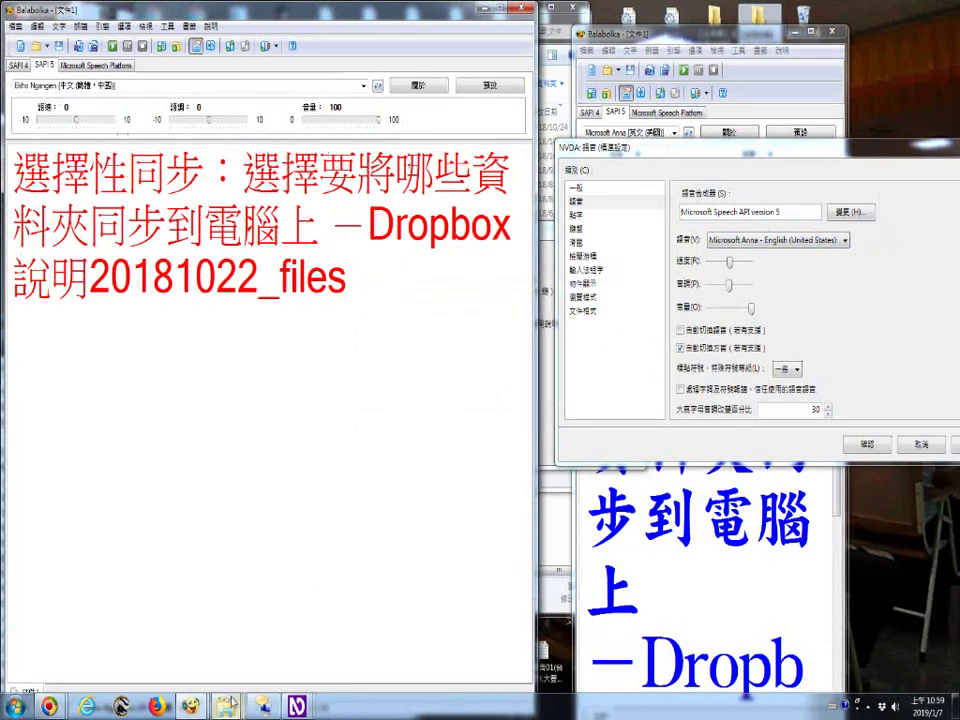
Launch another Balabolka window
mouse_move(231, 699)
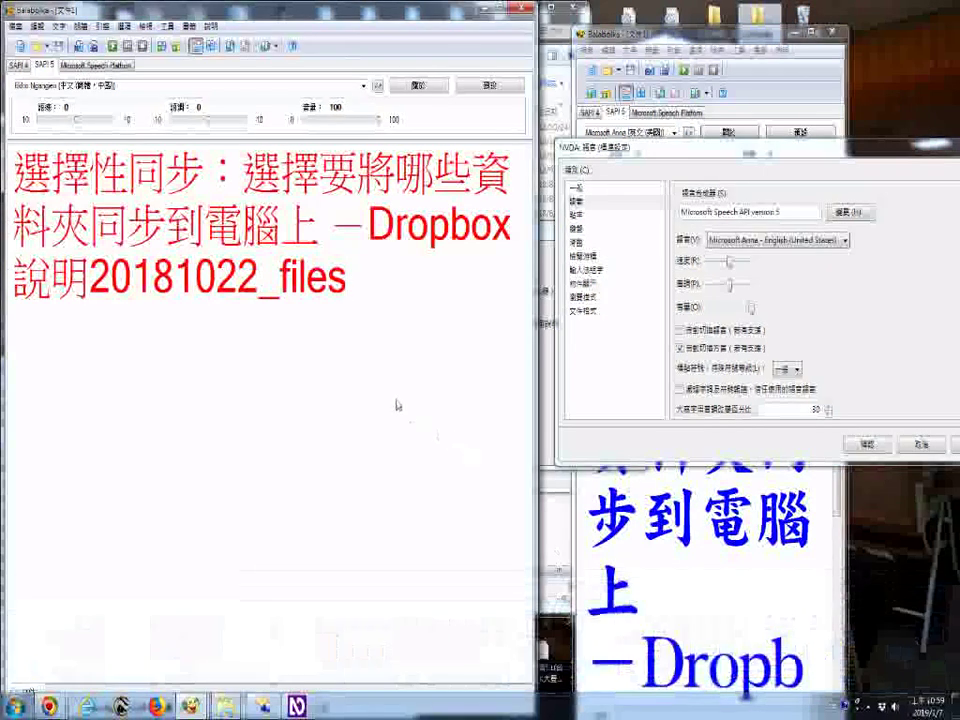
click(15, 705)
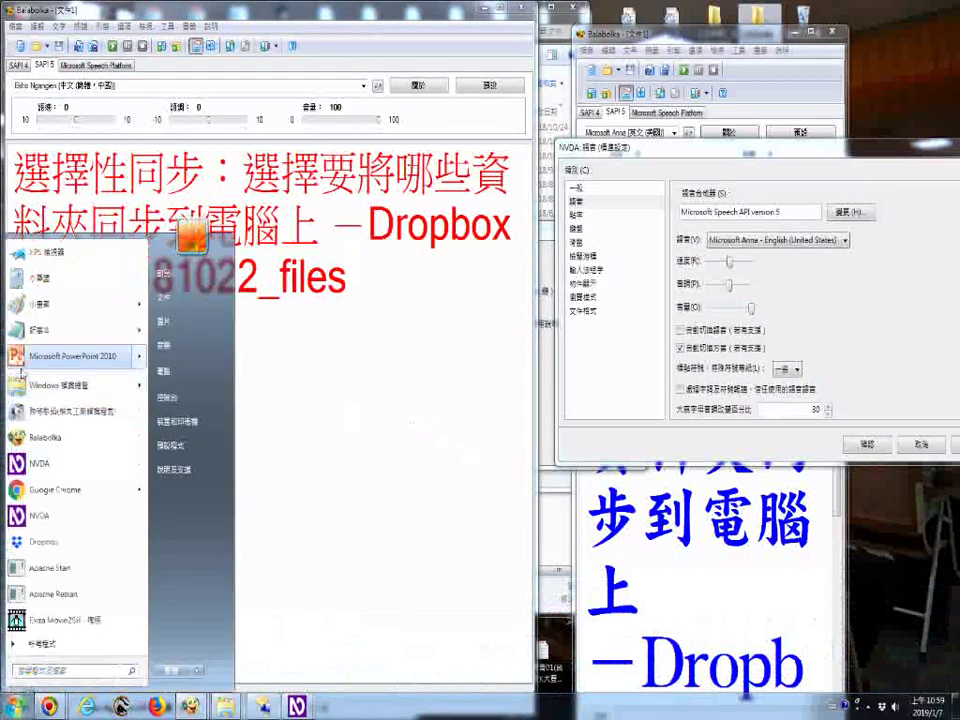
click(32, 437)
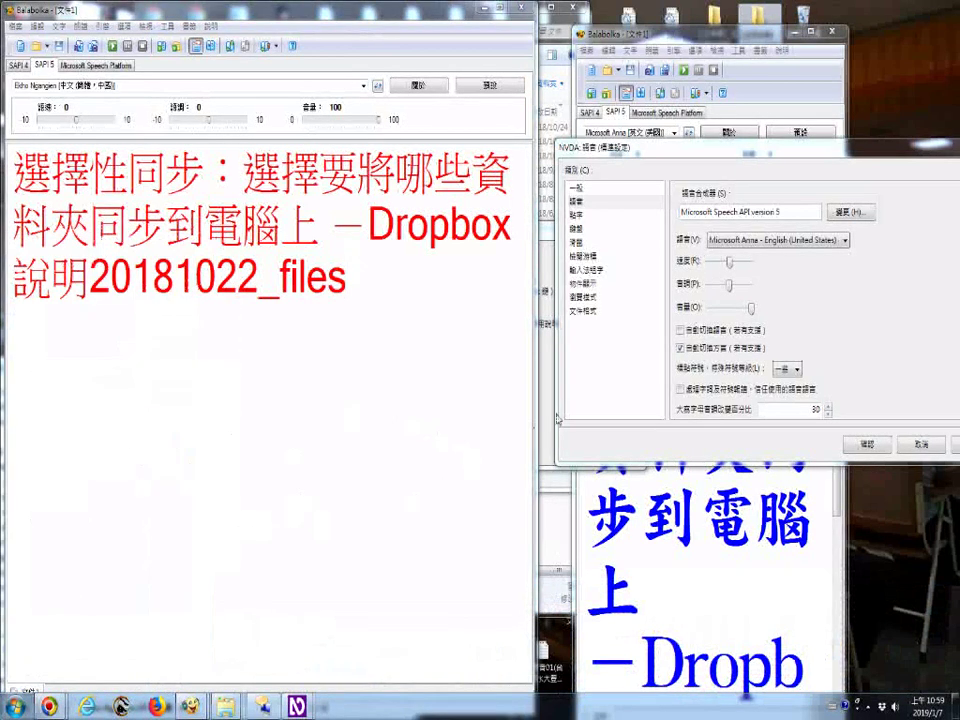
Set the voice in NVDA's speech settings to Ekho Ngangien
click(843, 243)
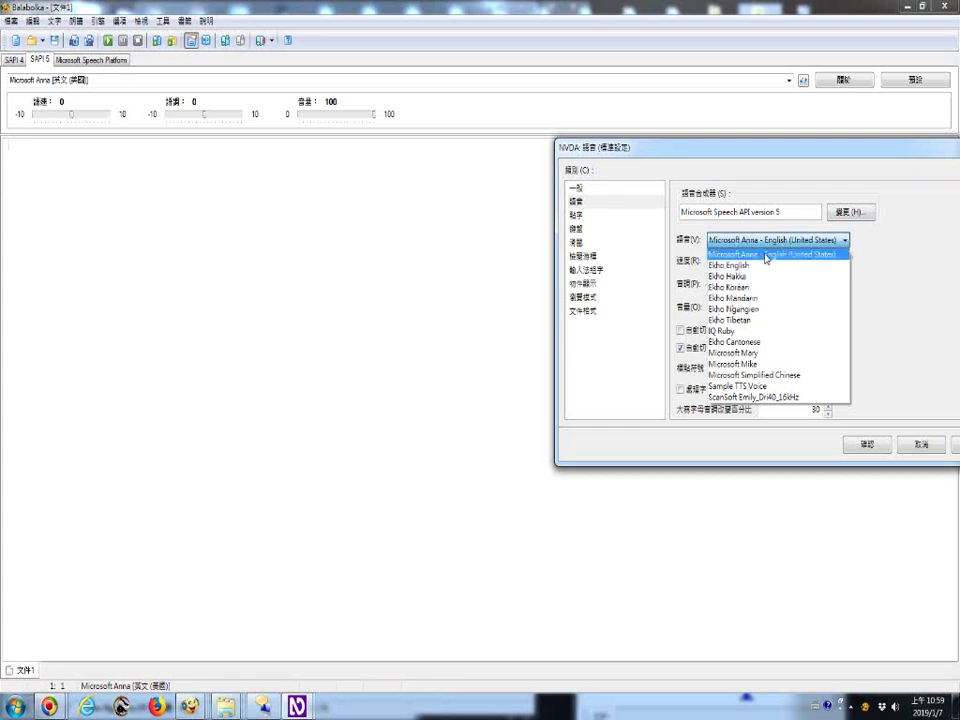
click(753, 312)
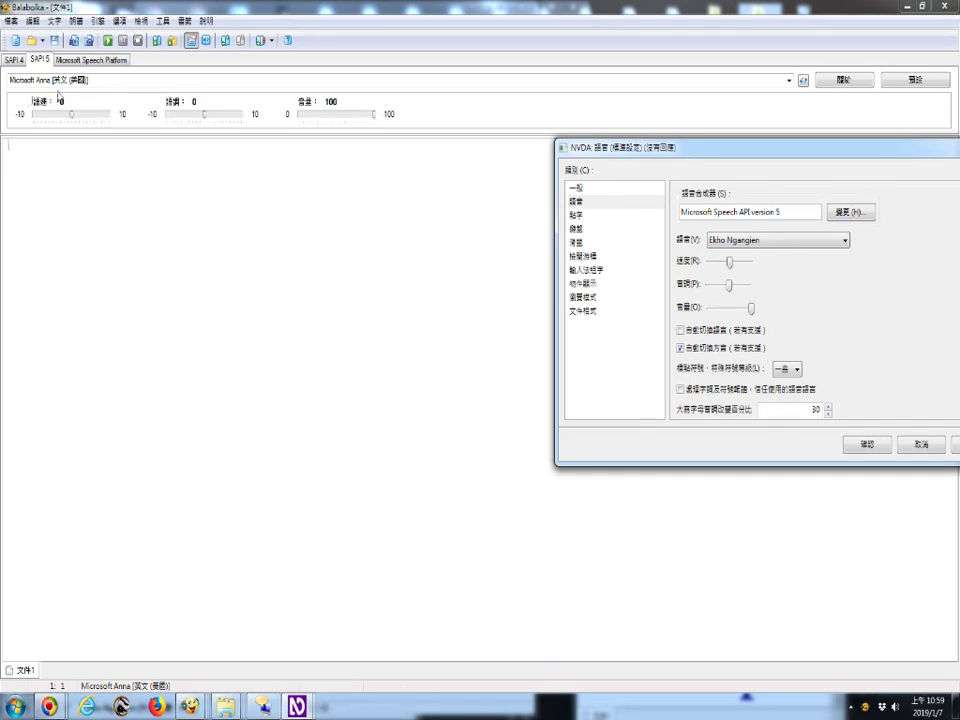
Select the SAPI 5 voice Ekho Ngangien in the new Balabolka window and paste the copied Dropbox text
click(42, 62)
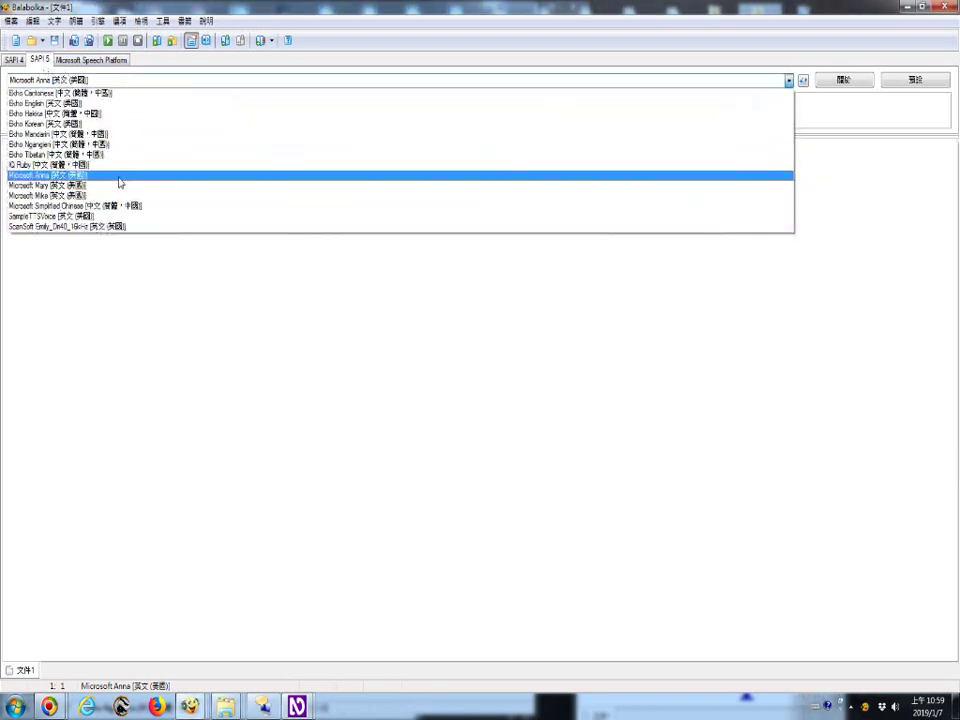
click(62, 146)
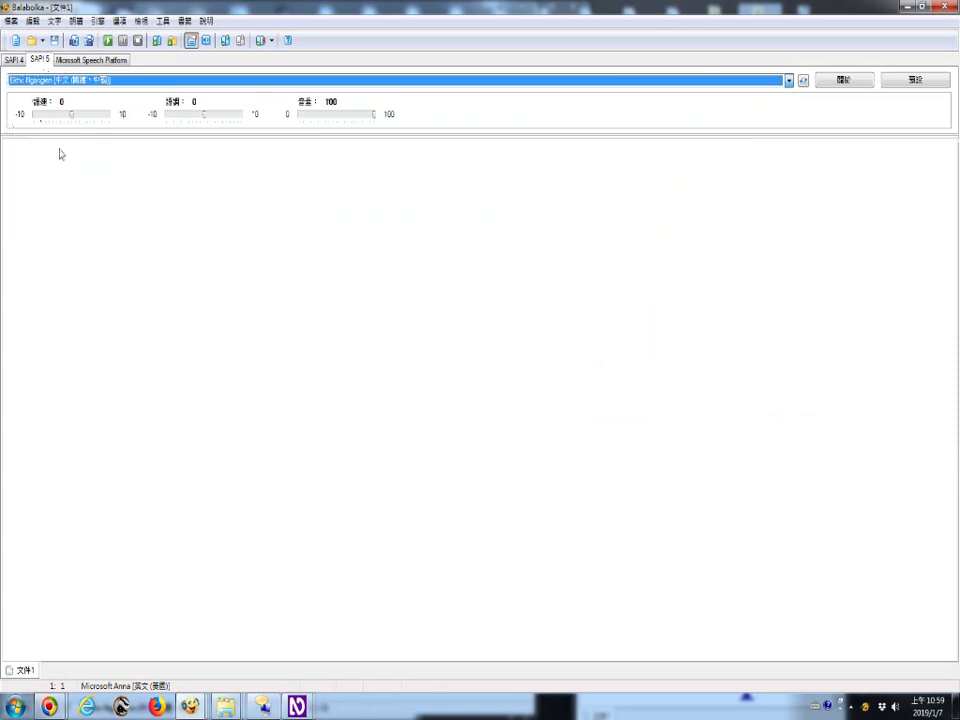
right_click(106, 192)
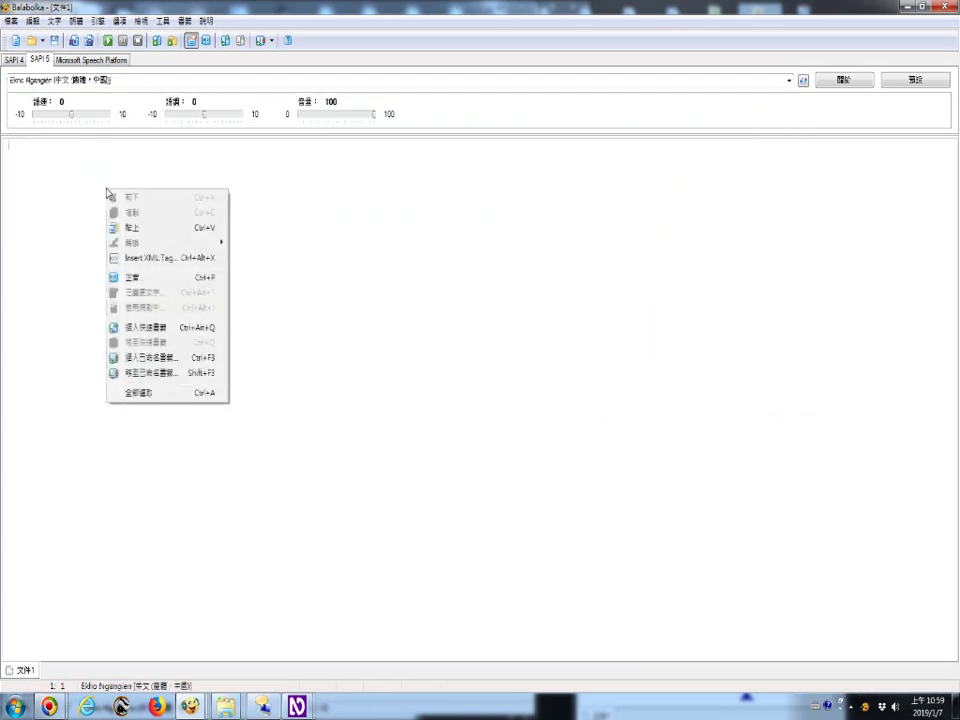
click(140, 225)
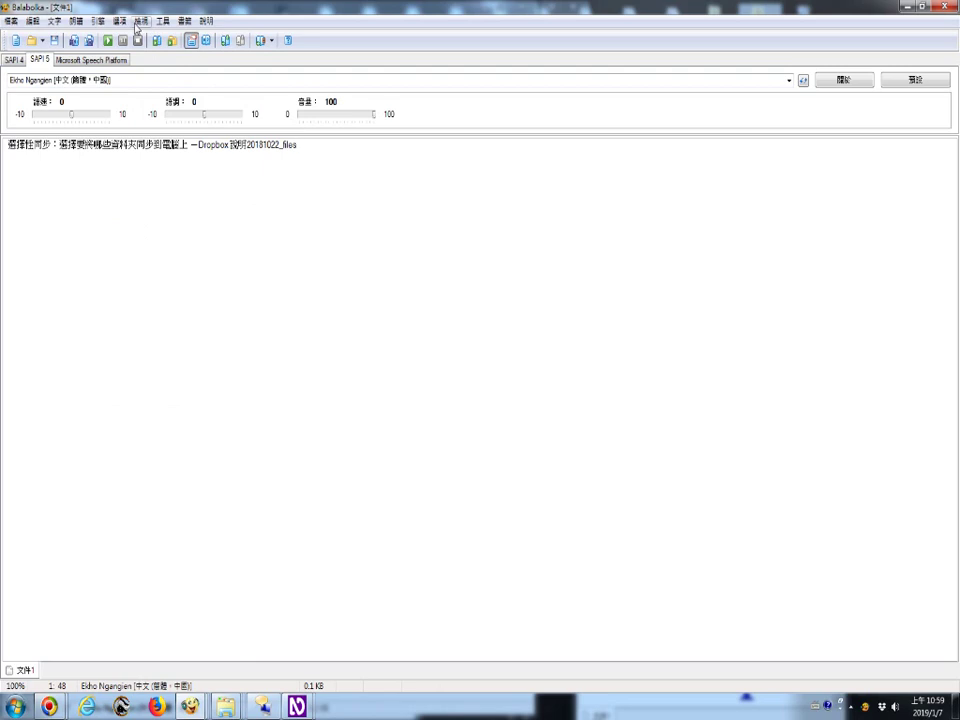
Enlarge the font by about 15 increments in Balabolka's font and color settings (字型和顏色)
click(140, 21)
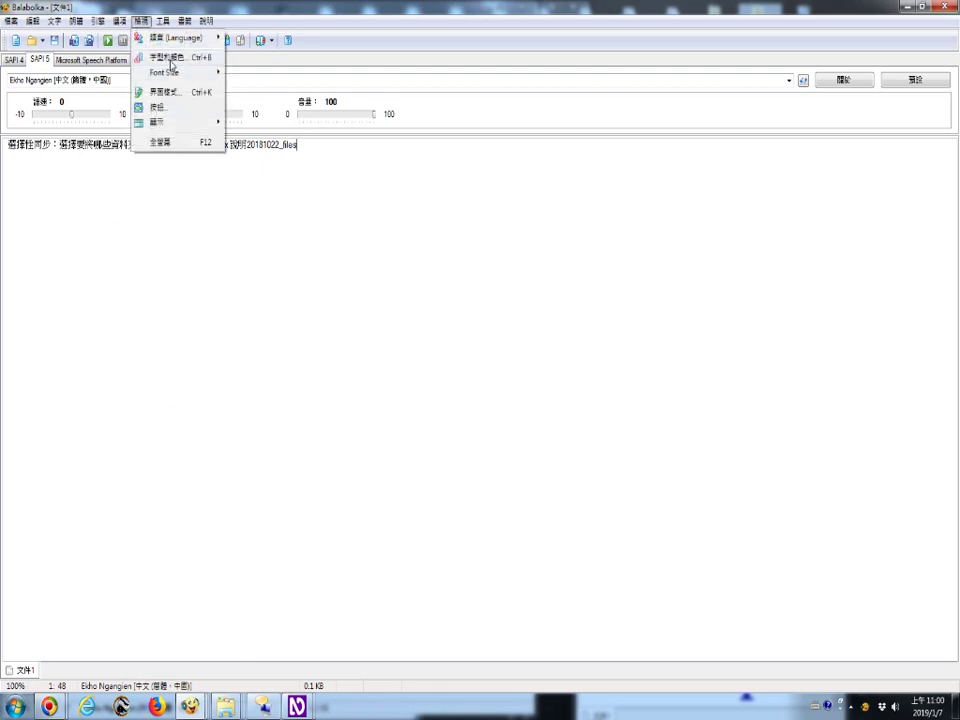
click(170, 64)
click(623, 249)
click(623, 249)
click(623, 249)
click(623, 249)
click(623, 249)
click(623, 249)
click(623, 249)
click(623, 249)
click(623, 249)
click(623, 249)
click(623, 249)
click(623, 249)
click(623, 249)
click(623, 249)
click(623, 249)
Set the text color (文字顏色) to the basic red
click(593, 270)
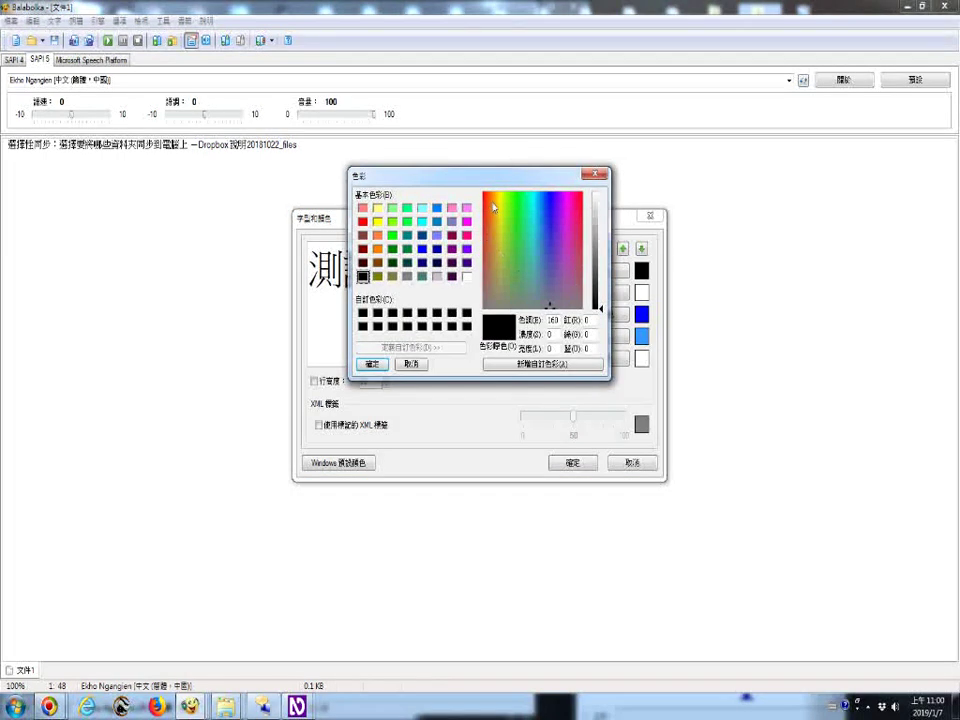
click(492, 201)
click(362, 222)
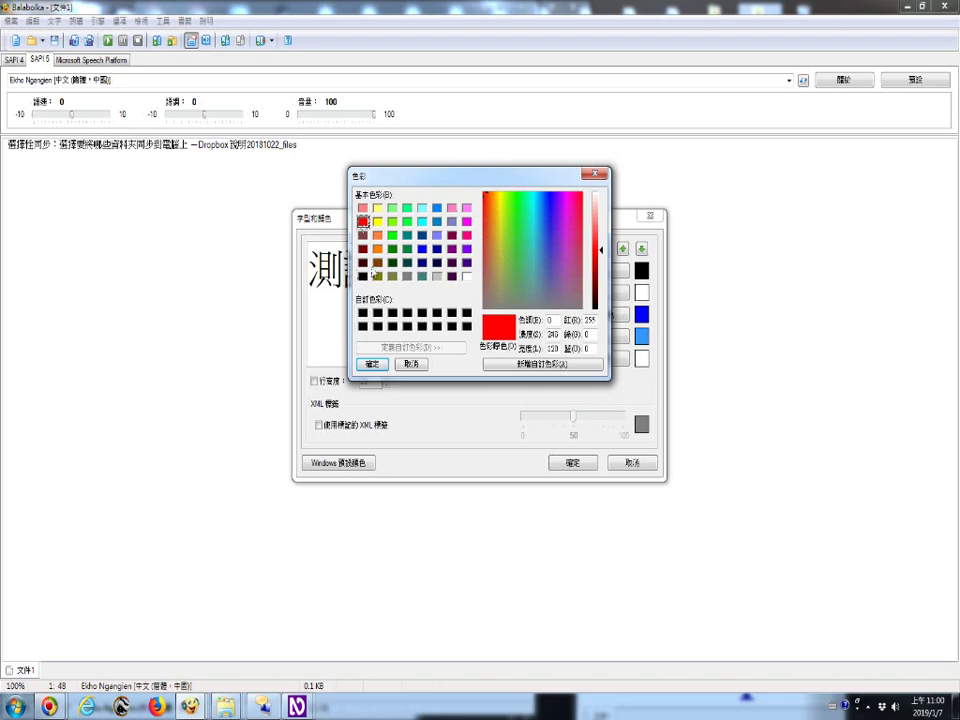
click(376, 363)
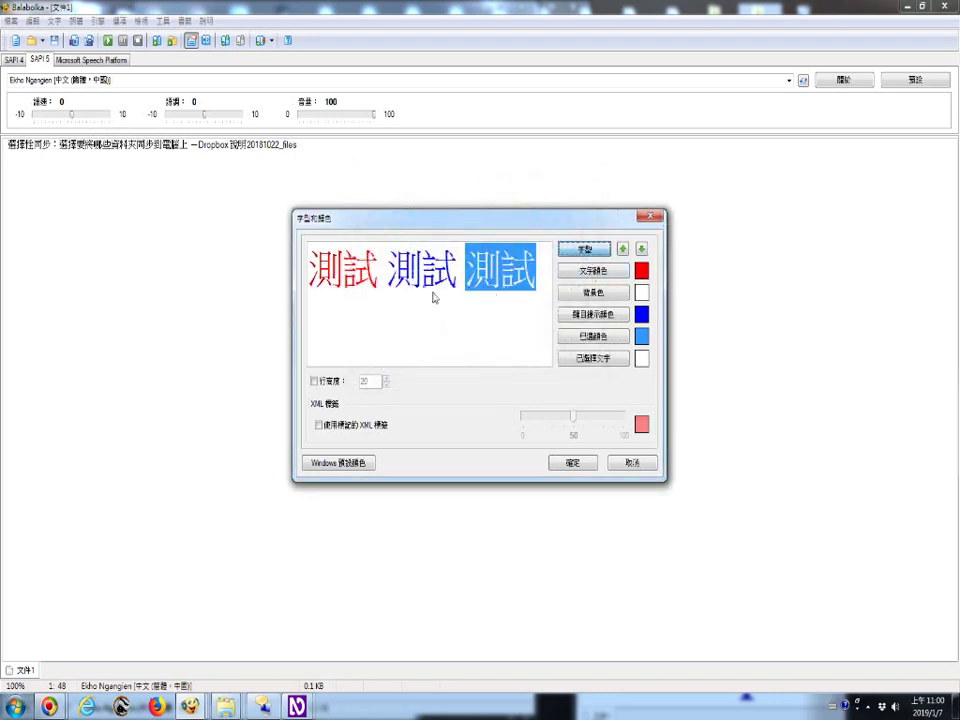
Apply a bold 金梅 brush-script font to the text in the font and color settings
key(Return)
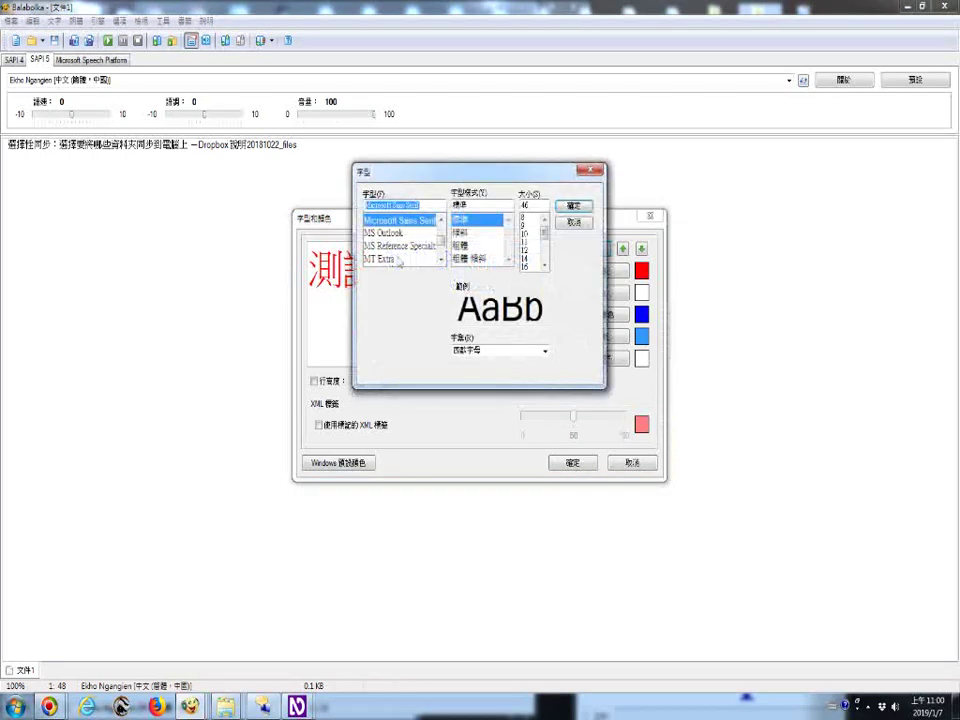
key(Tab)
key(Down)
key(Down)
drag(441, 245, 441, 251)
click(400, 231)
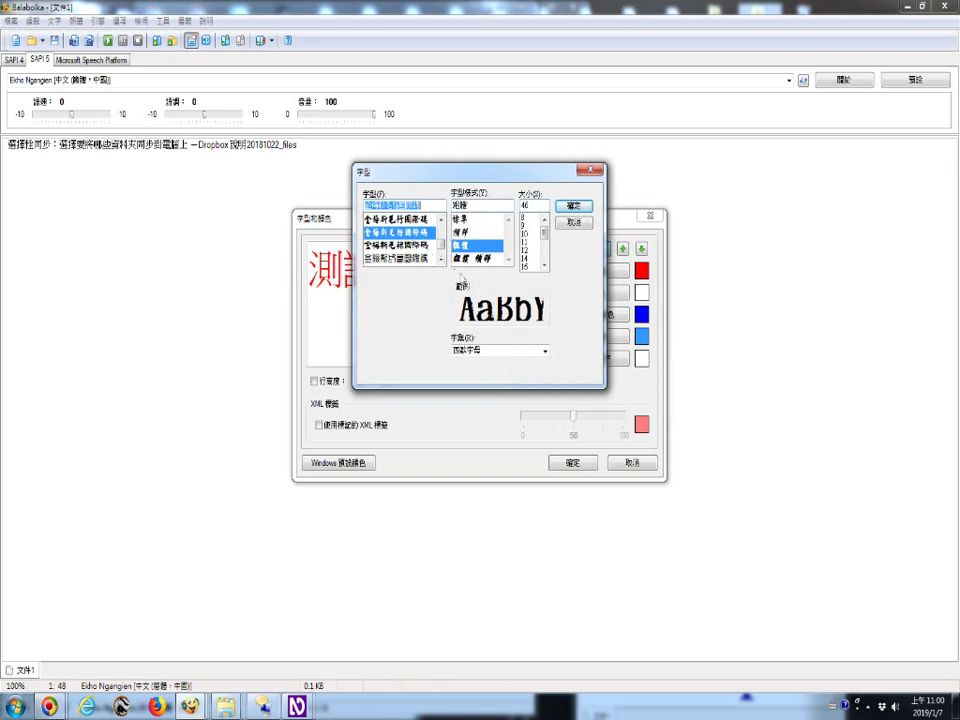
click(573, 205)
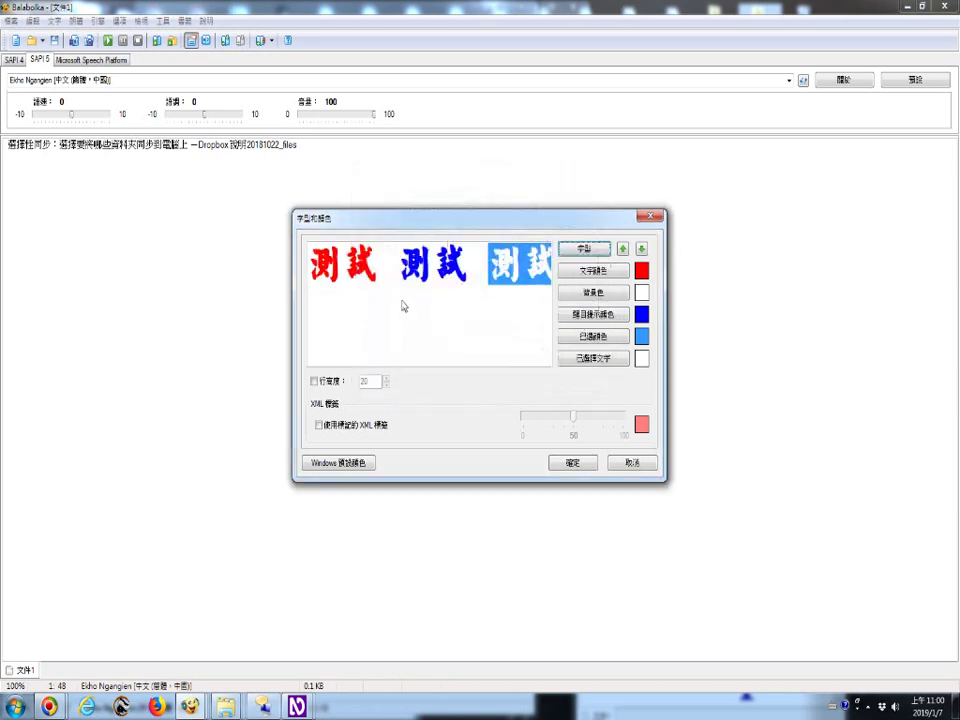
click(572, 463)
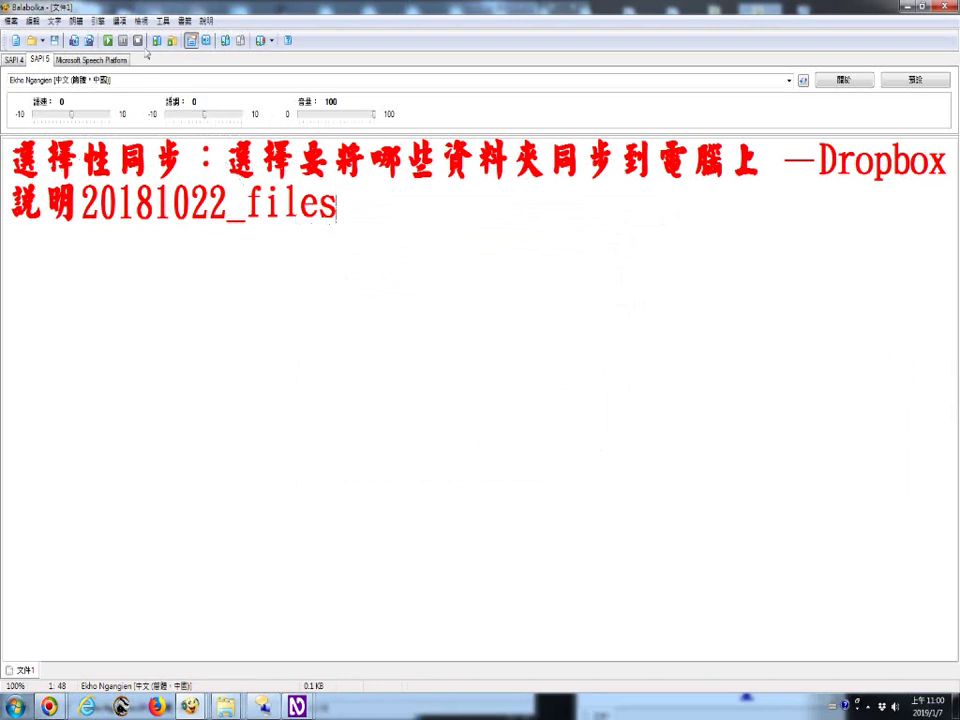
Change the text font to 華康新特明體(P) in bold at size 75
click(162, 20)
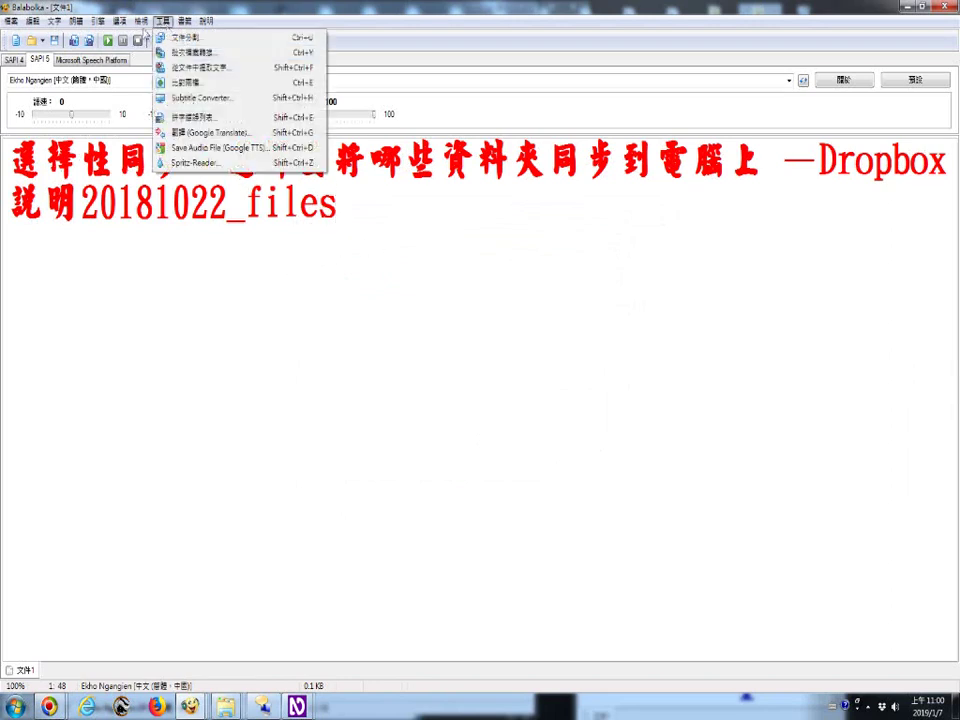
mouse_move(141, 20)
click(155, 58)
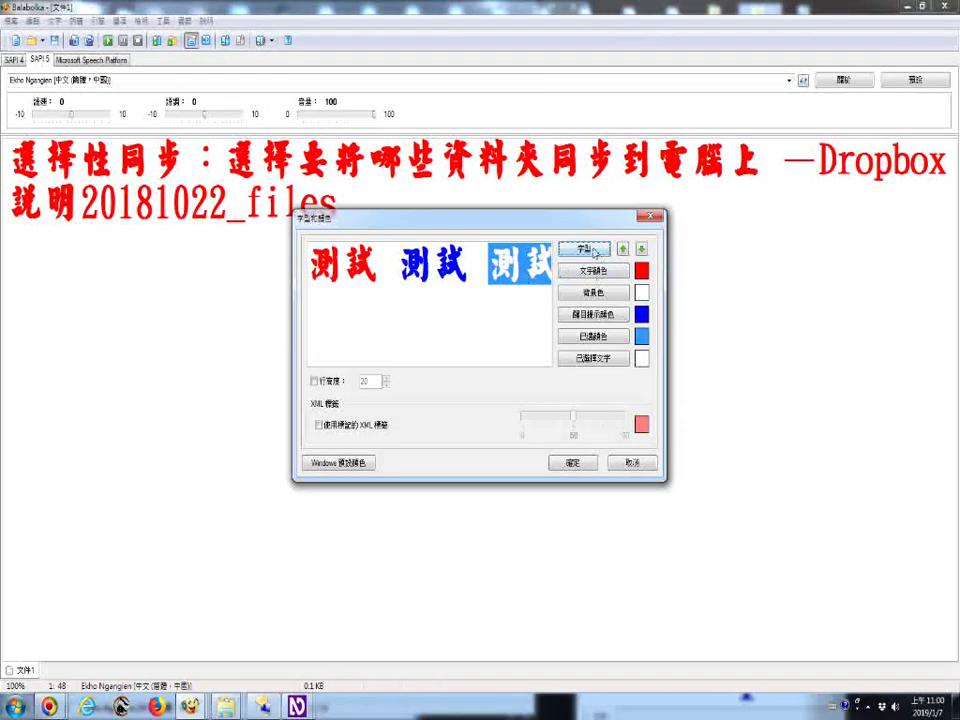
click(457, 333)
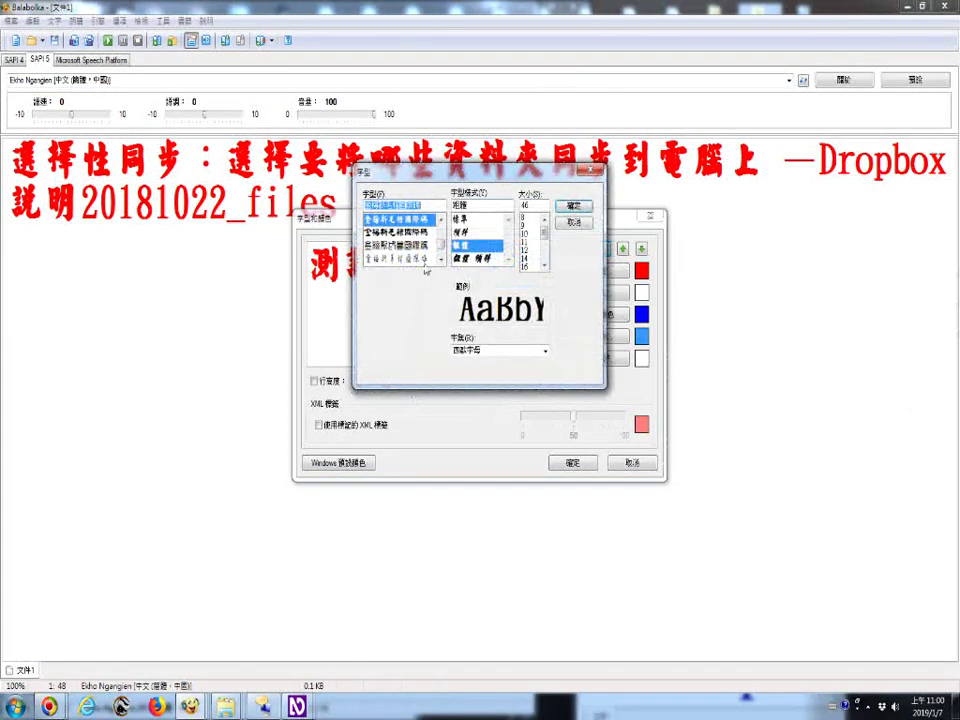
scroll(442, 250, up, 1)
scroll(442, 235, up, 1)
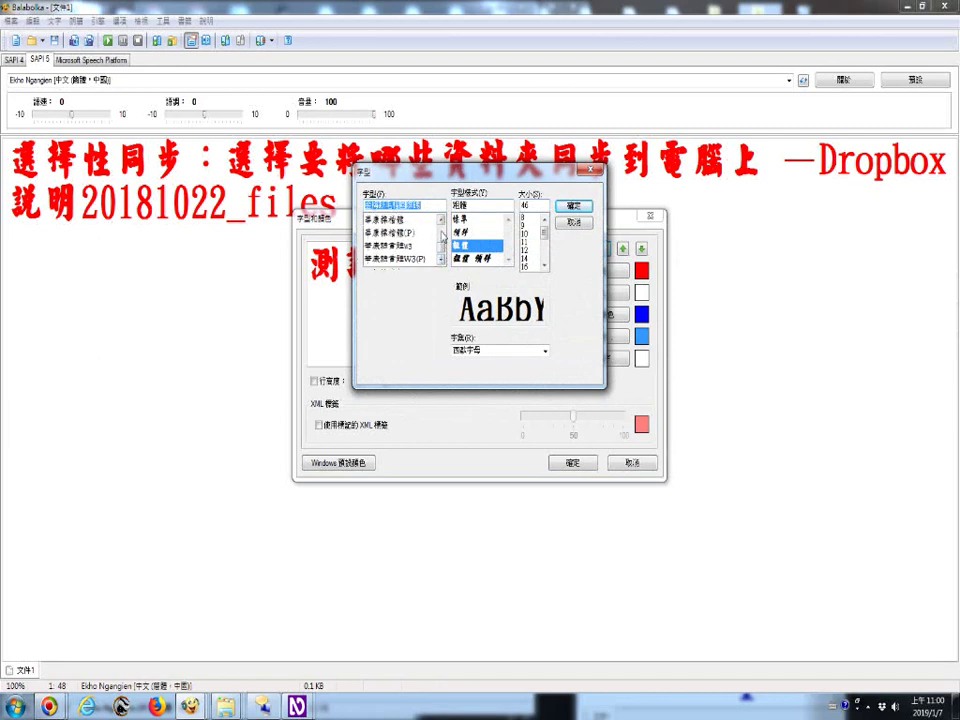
scroll(442, 235, up, 1)
click(398, 219)
click(529, 207)
text(72)
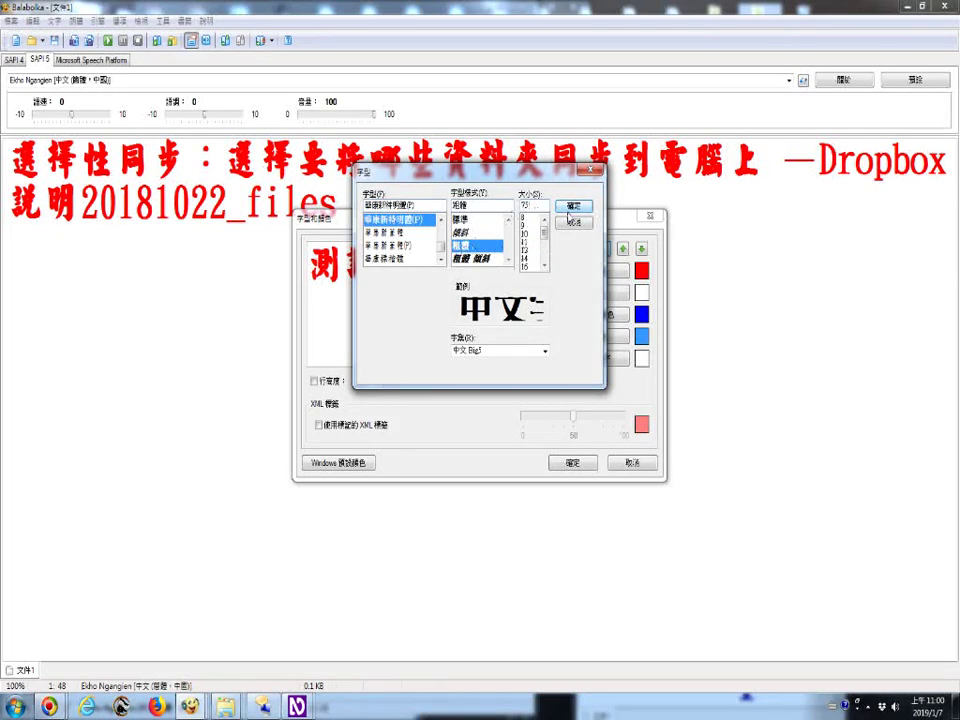
click(573, 206)
click(574, 463)
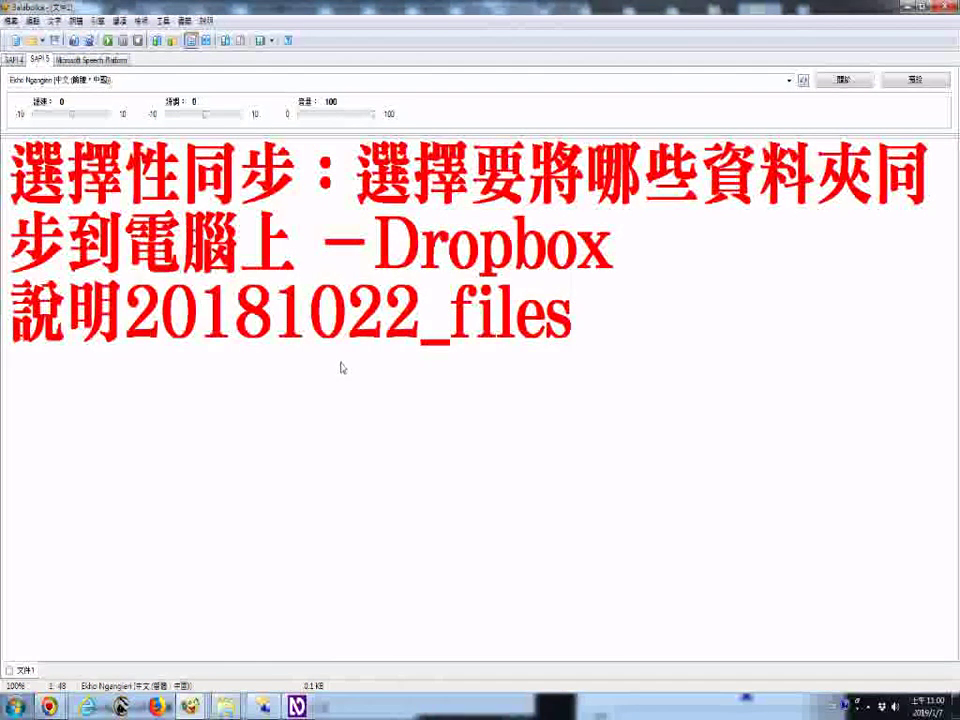
Read the sample text aloud and switch the SAPI 5 voice to Ekho Mandarin
key(F5)
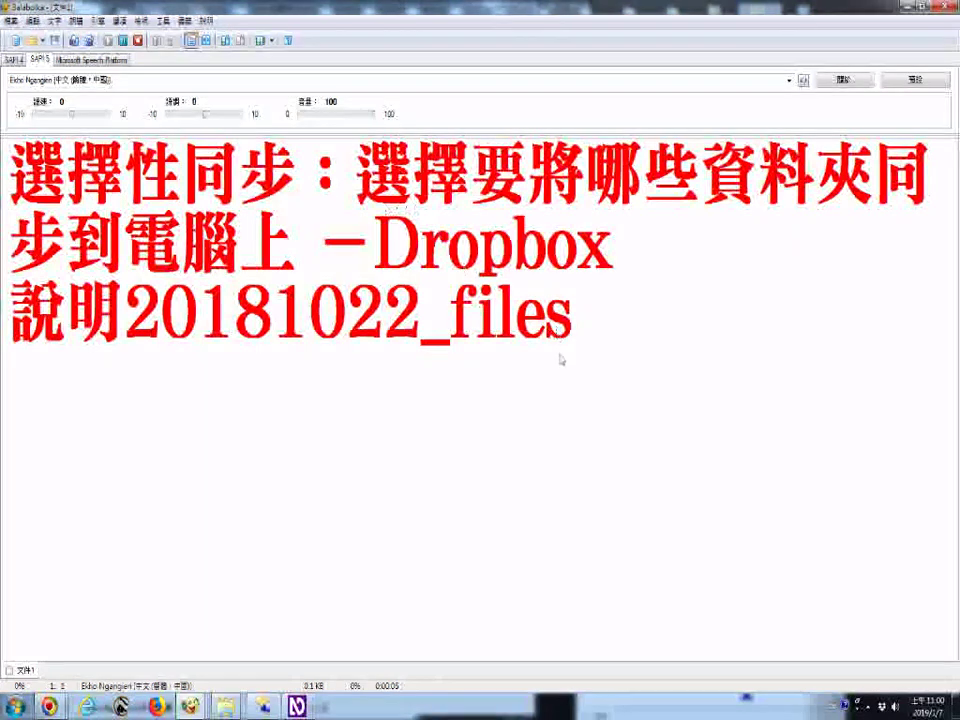
click(109, 81)
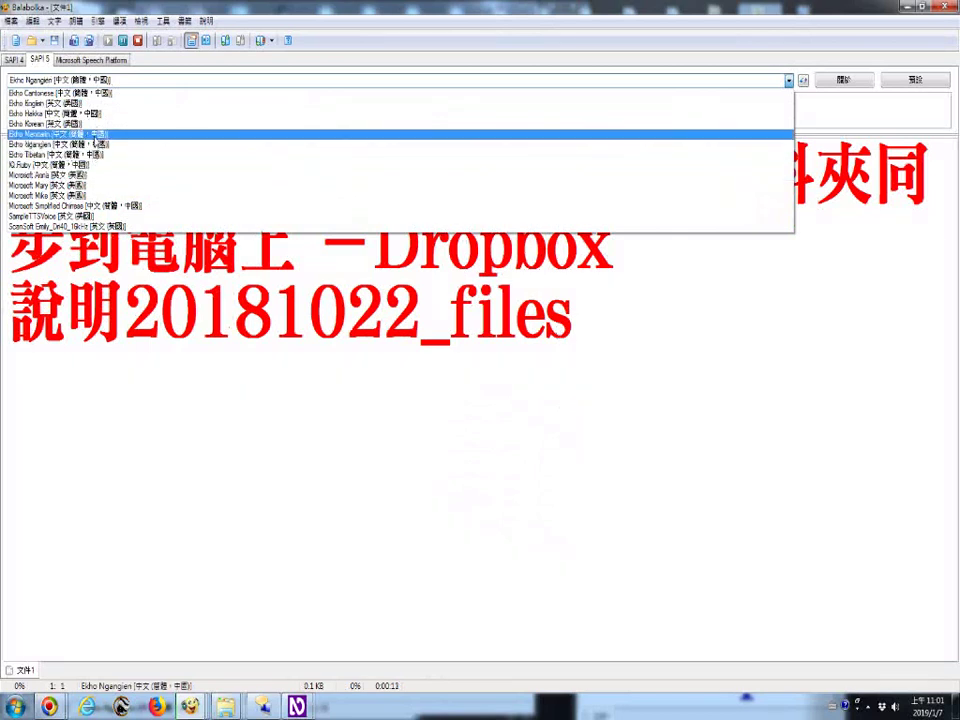
click(68, 134)
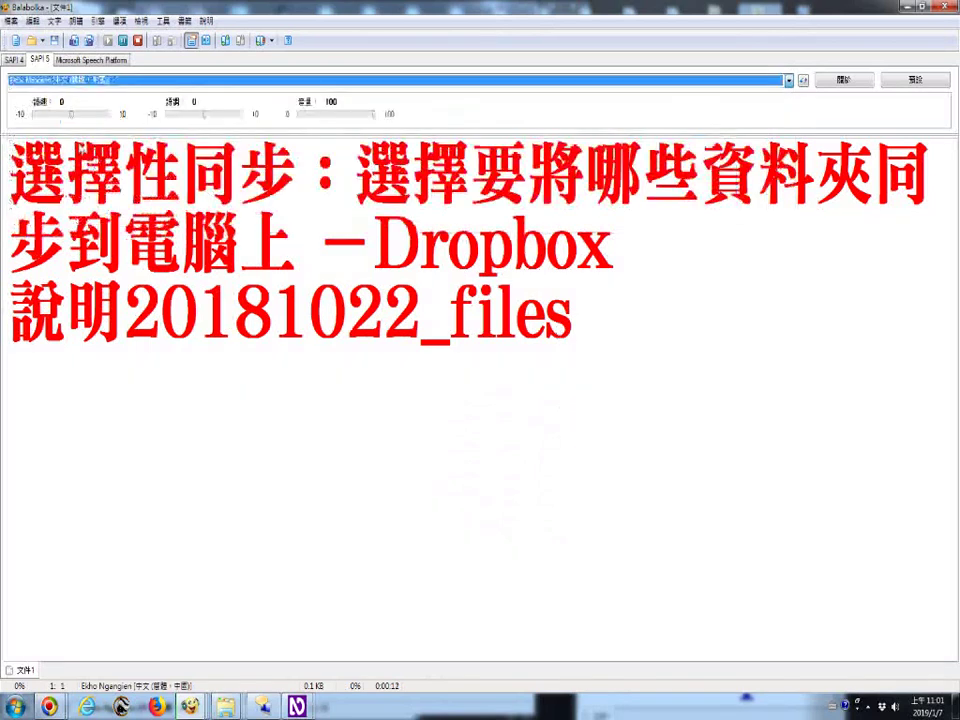
click(109, 43)
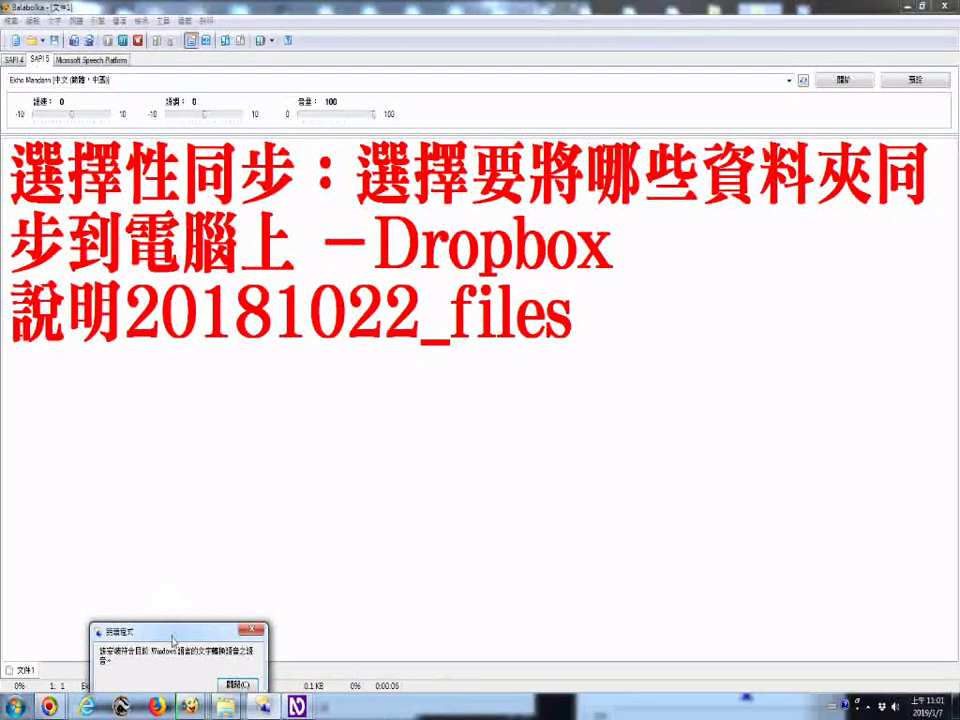
Dismiss the Narrator (朗讀程式) message and try to confirm the NVDA welcome dialog (歡迎使用 NVDA)
drag(172, 640, 399, 406)
click(441, 483)
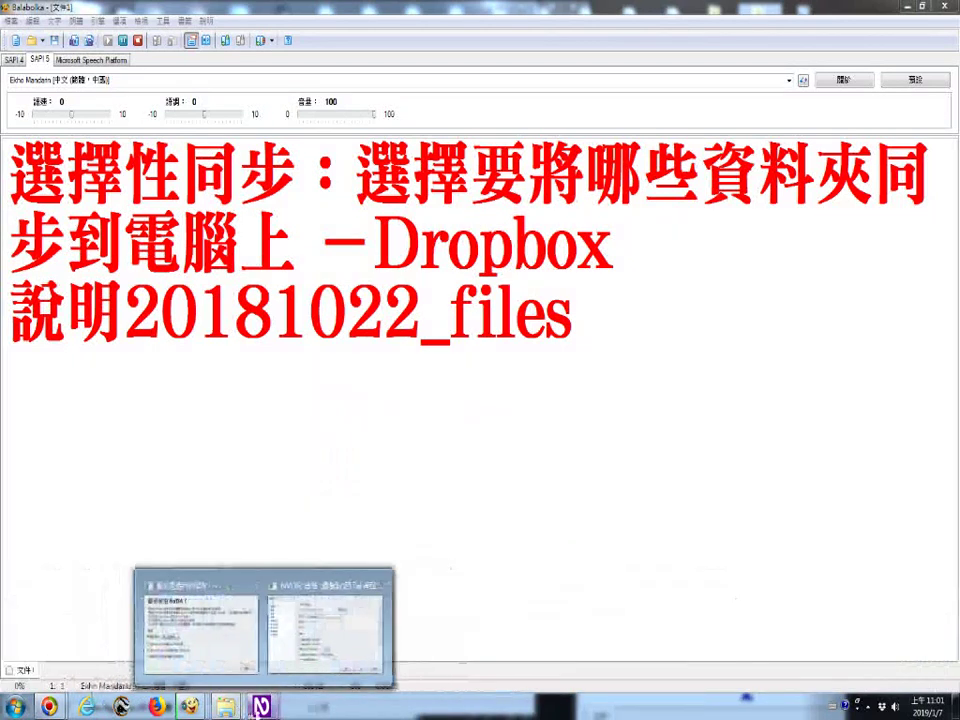
right_click(264, 707)
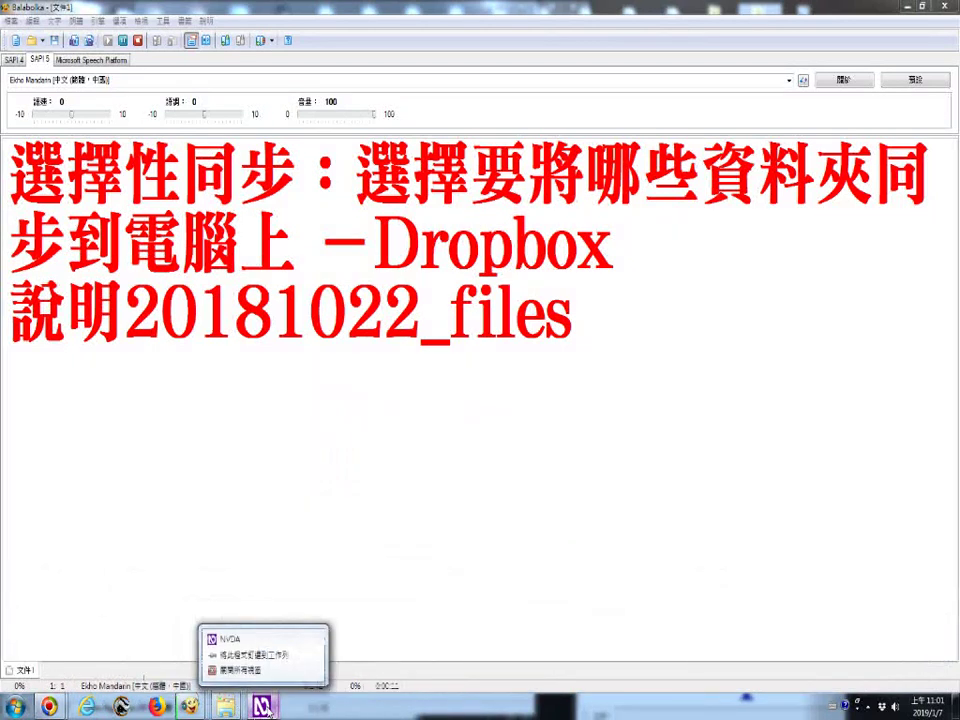
click(258, 648)
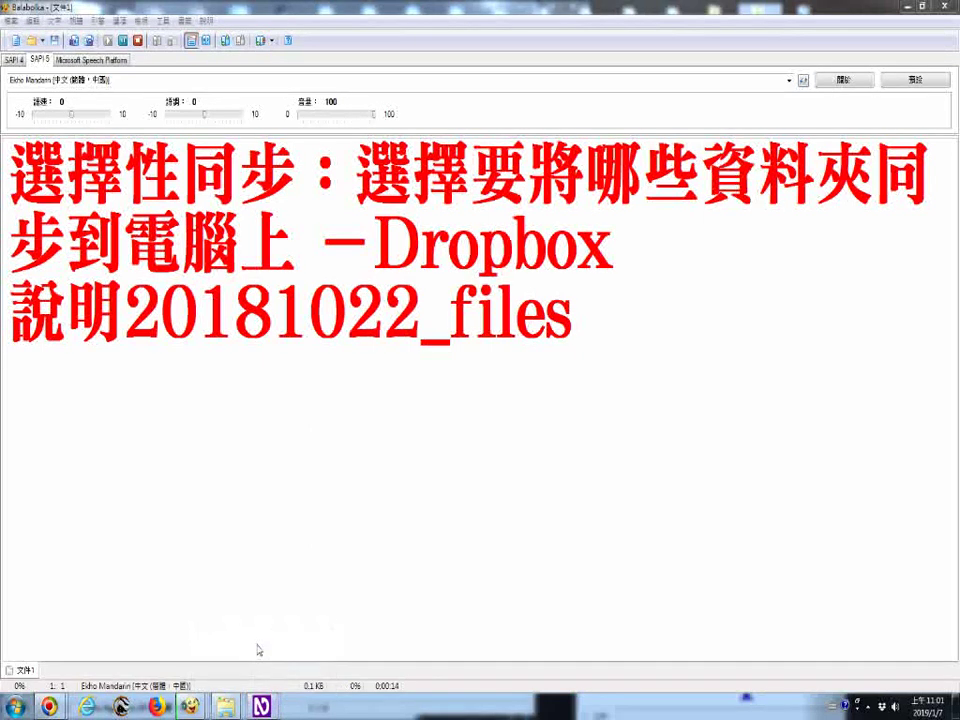
mouse_move(264, 707)
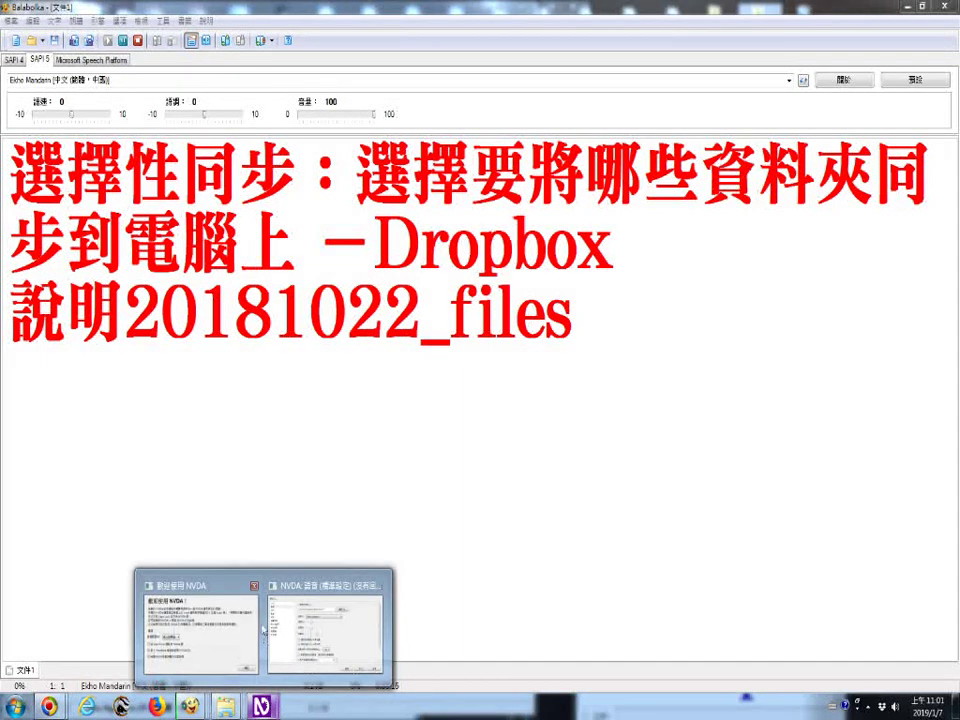
click(198, 625)
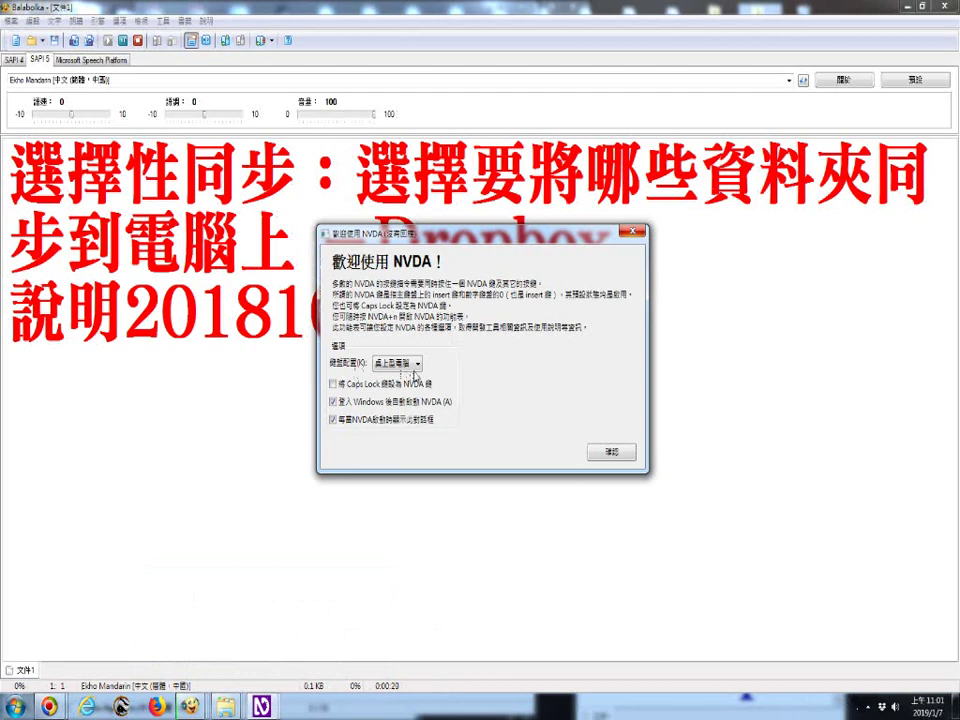
click(869, 708)
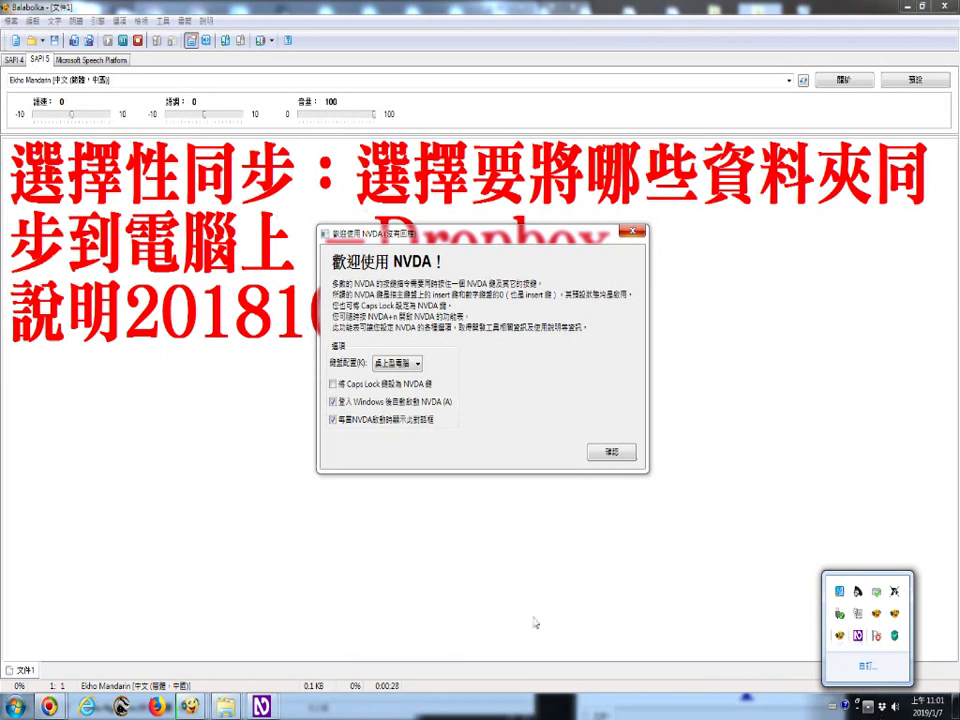
click(611, 452)
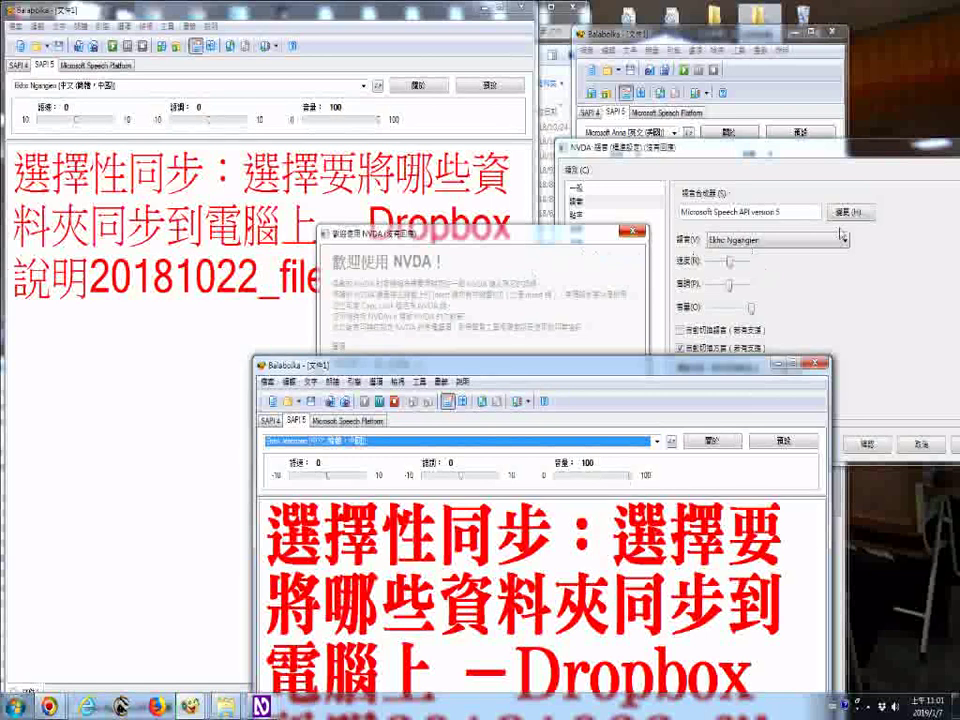
Move the NVDA speech settings window lower on the desktop, uncovering the Balabolka window behind it
click(797, 187)
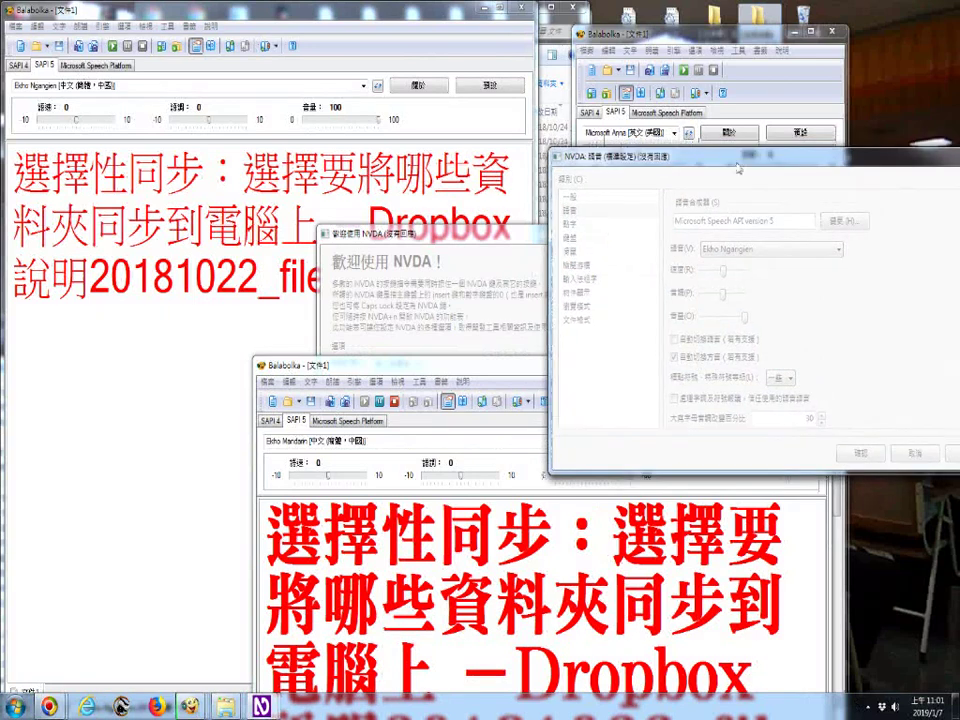
drag(744, 153, 720, 287)
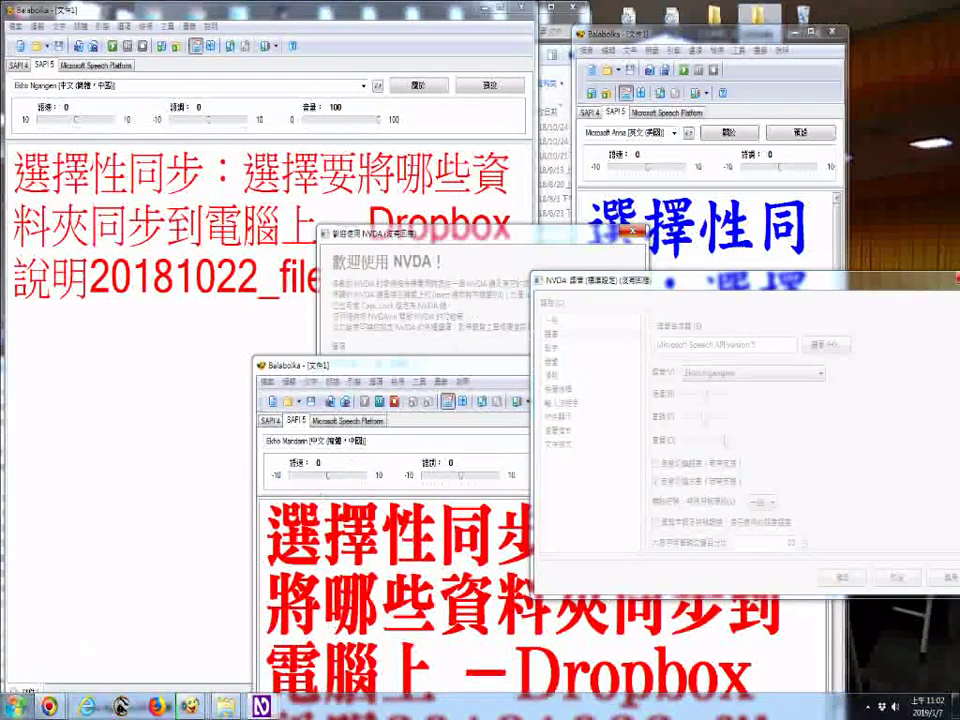
key(super)
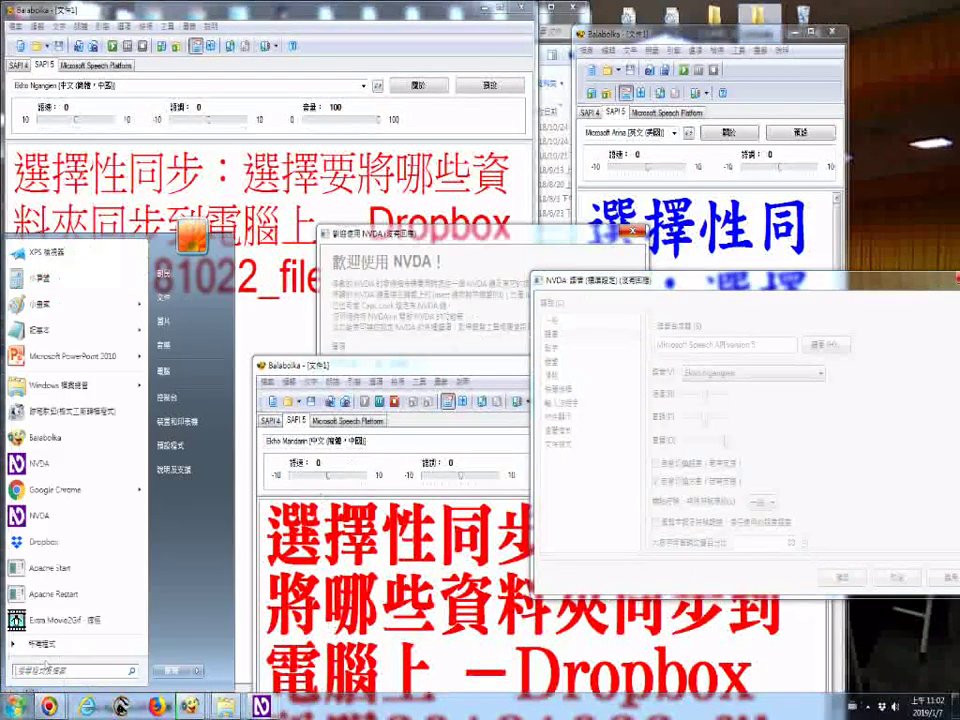
click(236, 680)
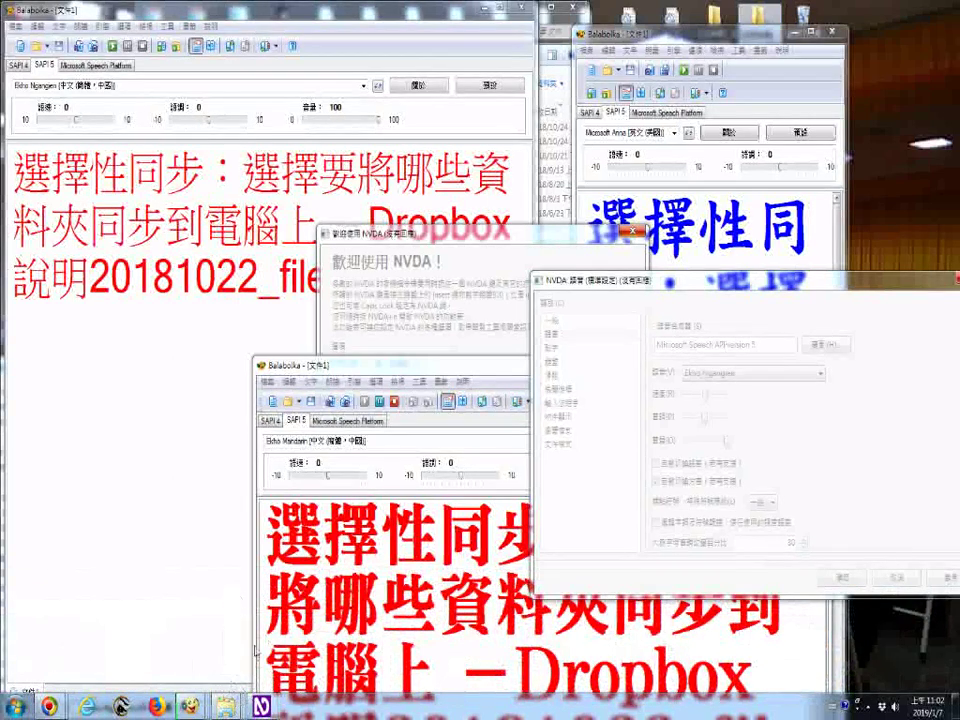
Switch to the BalabolkaPortable folder in Windows Explorer, select the SpeechPlatformRuntime installer and move the folder window fully into view
mouse_move(226, 706)
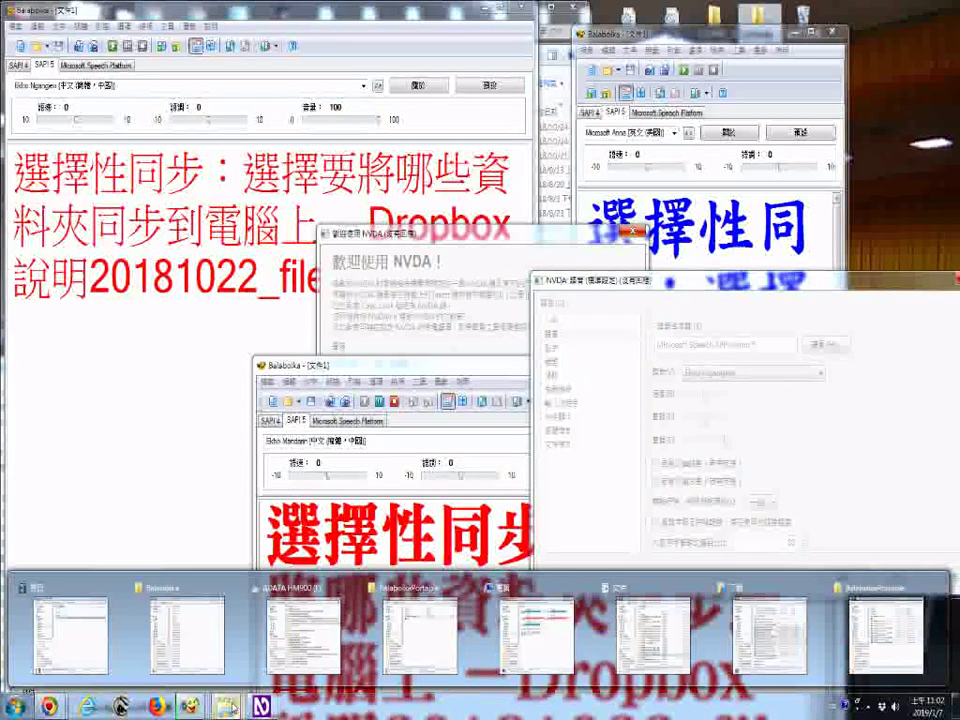
mouse_move(243, 652)
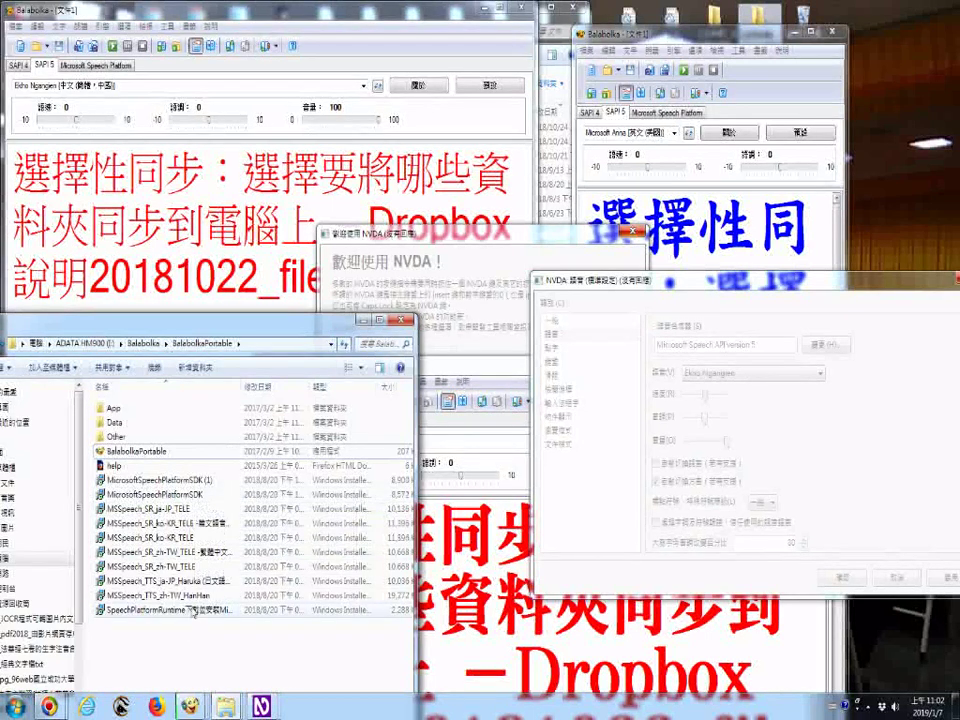
scroll(180, 608, right, 1)
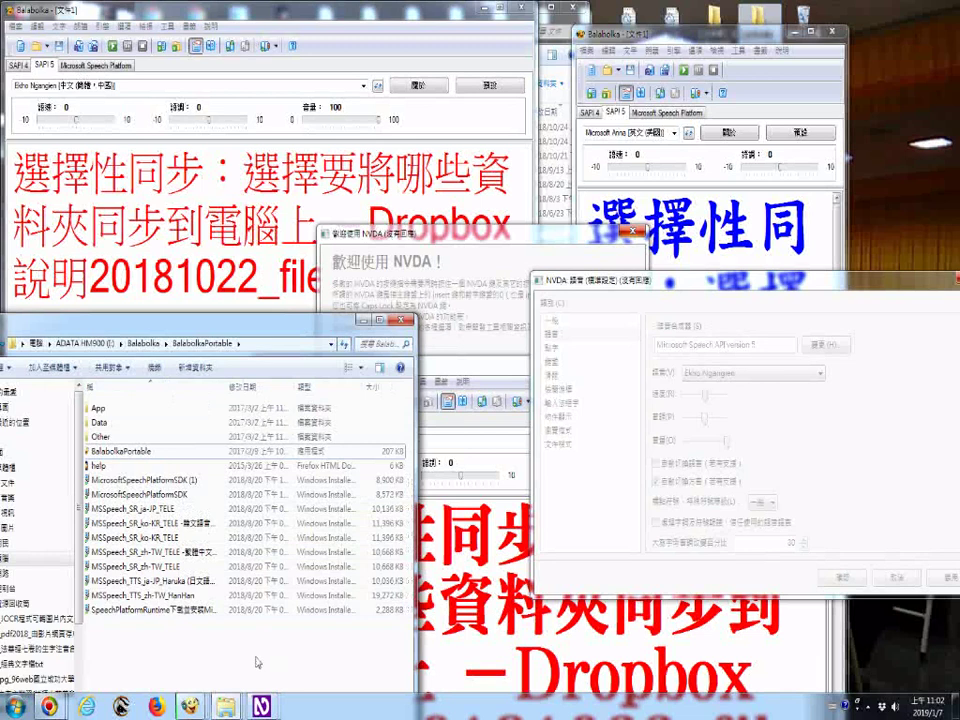
click(182, 614)
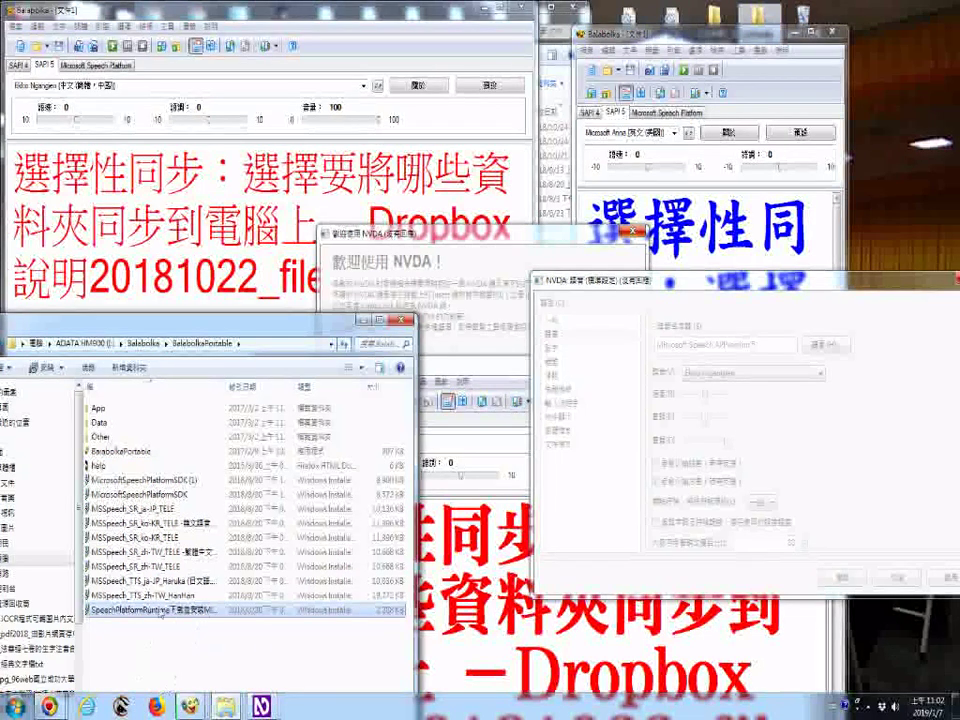
drag(200, 320, 276, 239)
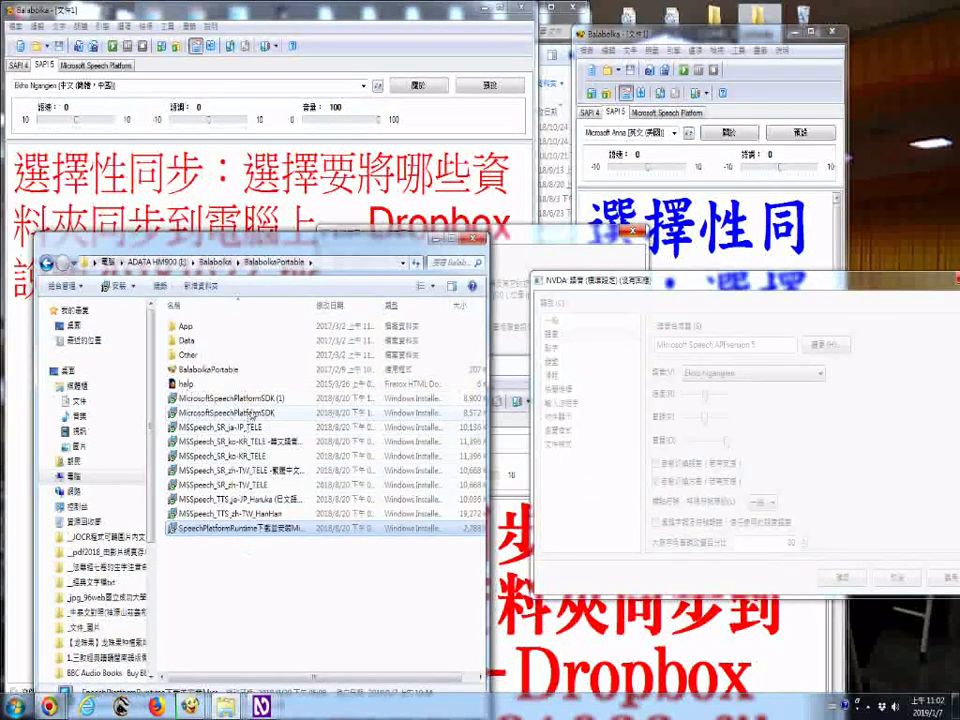
Delete the duplicate installer MicrosoftSpeechPlatformSDK (1) from the BalabolkaPortable folder
click(200, 398)
key(Menu)
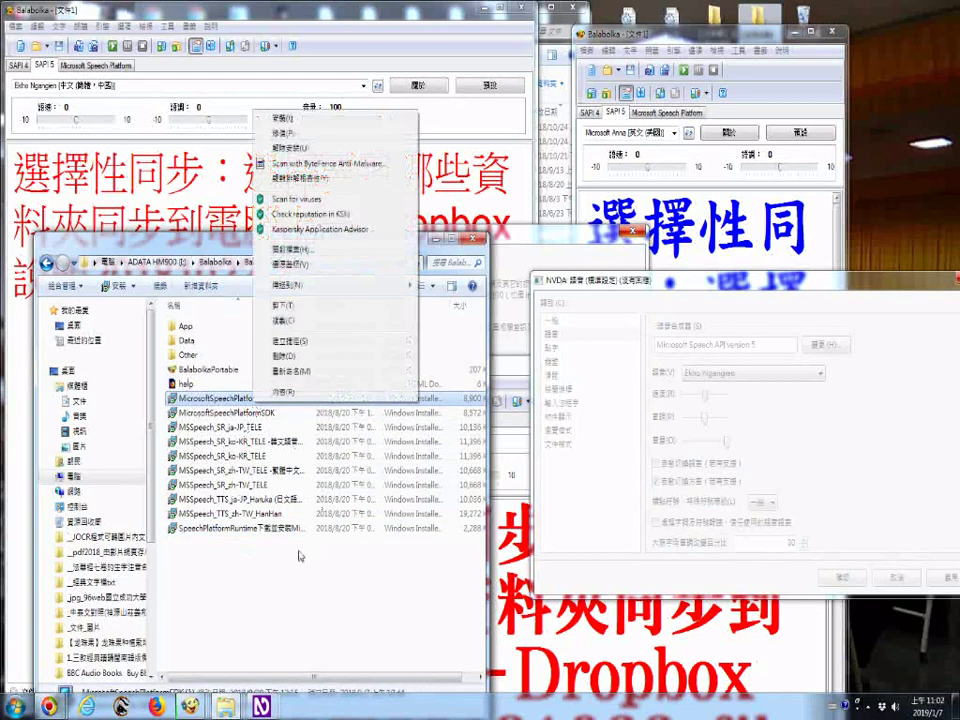
key(m)
key(Return)
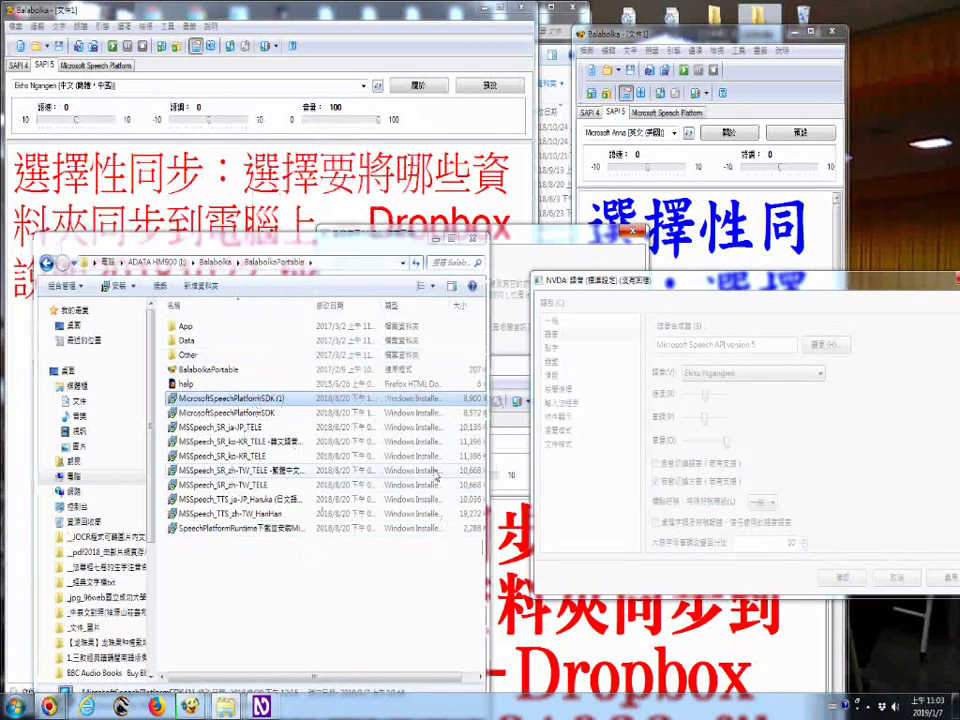
click(507, 416)
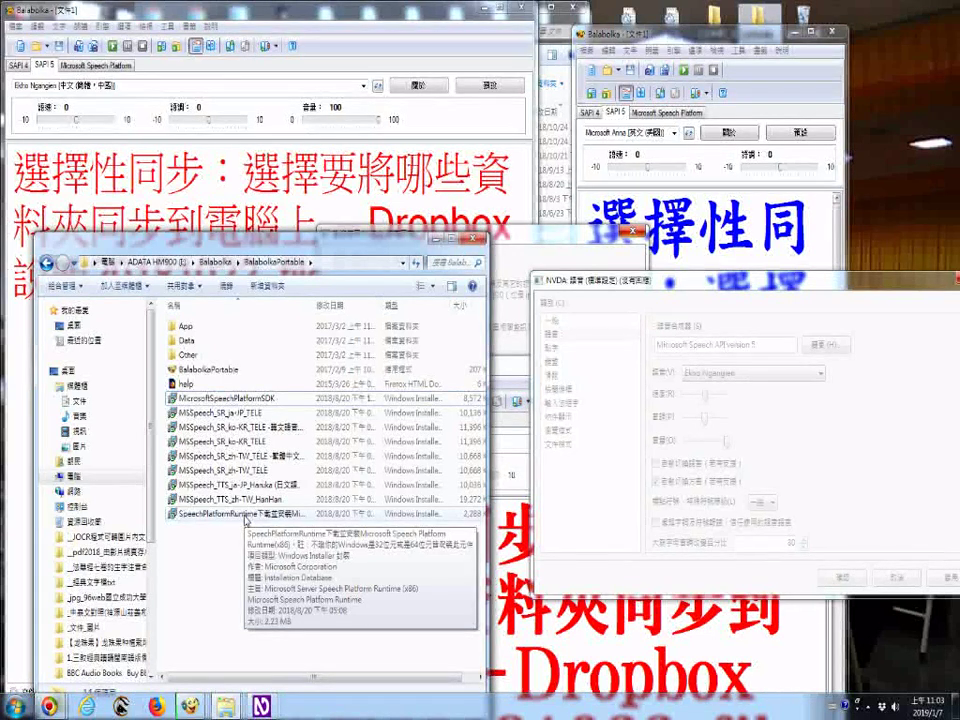
Launch the SpeechPlatformRuntime installer from the BalabolkaPortable folder and advance to its change, repair or remove options
click(246, 516)
double_click(245, 520)
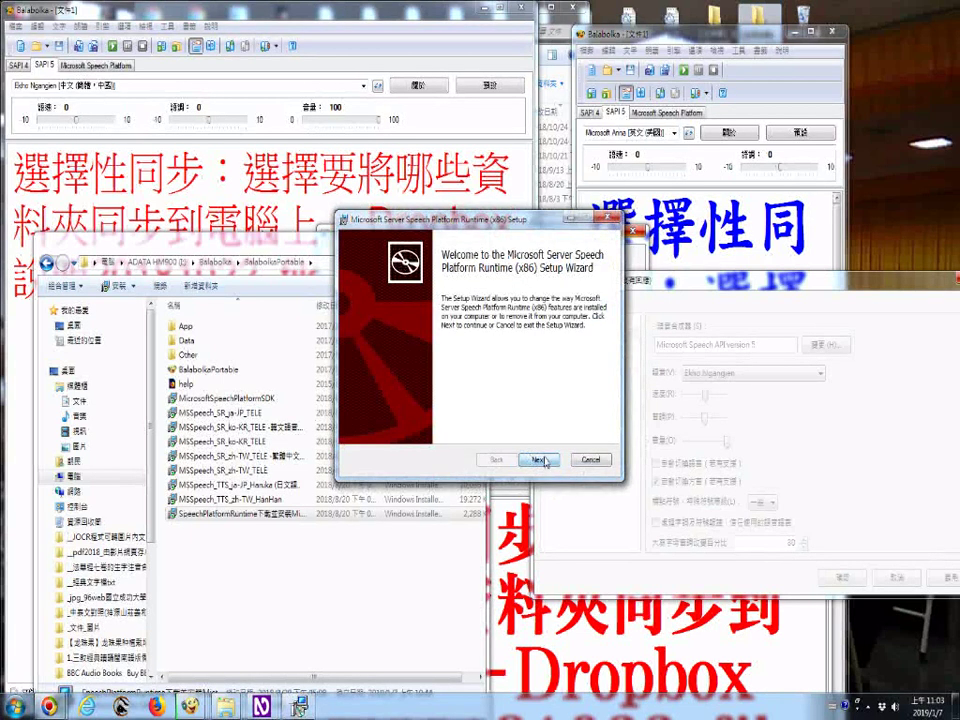
click(539, 459)
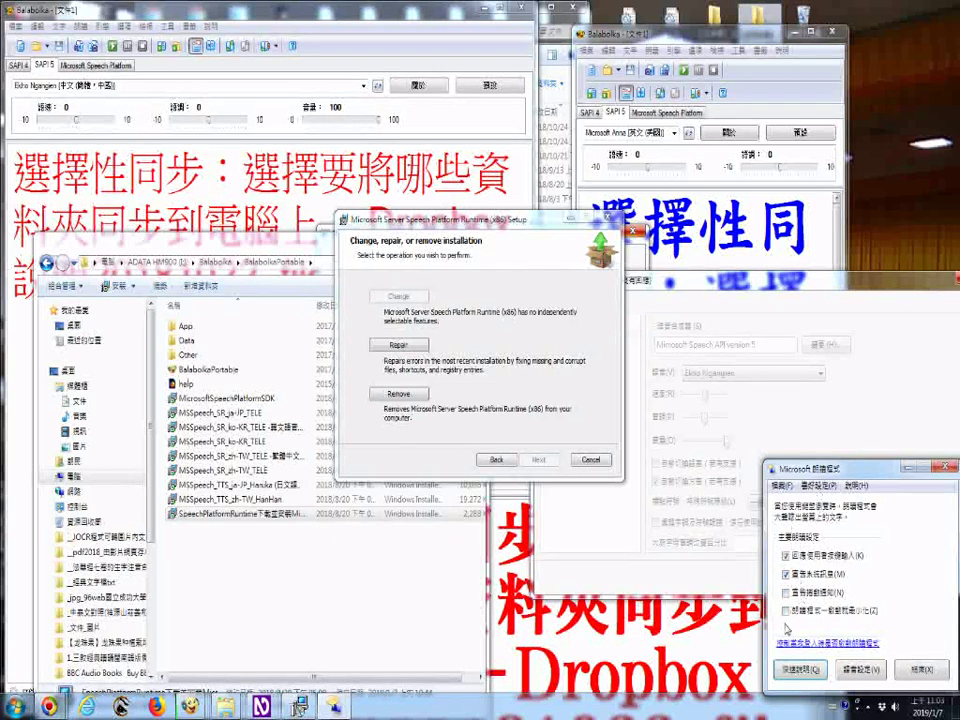
Check the voices available in Microsoft Narrator's voice settings (語音設定) and confirm the dialog without changes
click(864, 670)
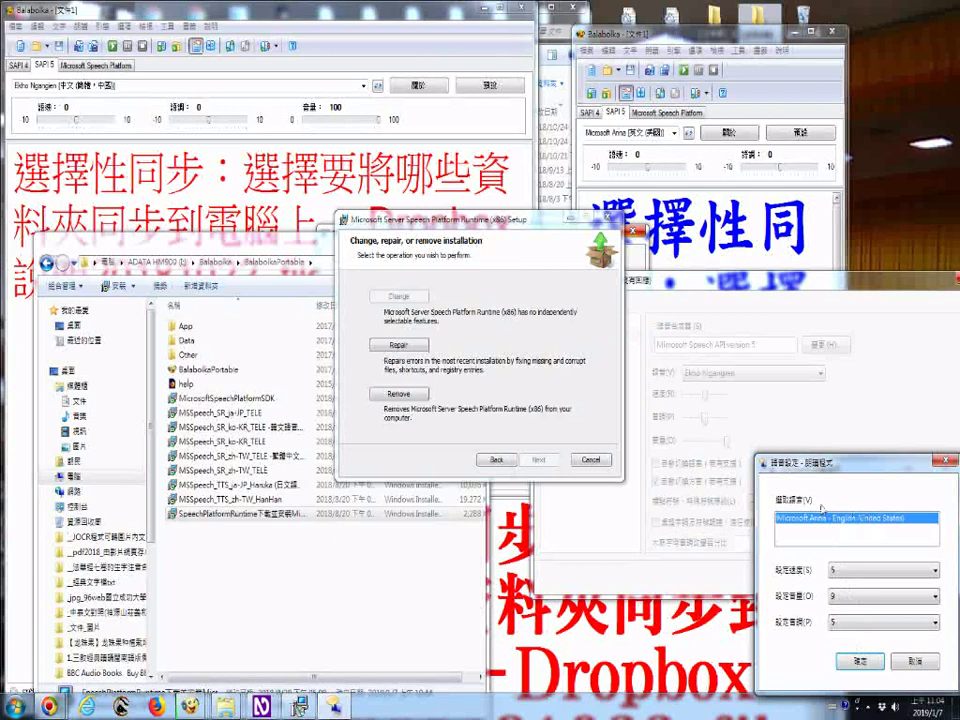
click(868, 662)
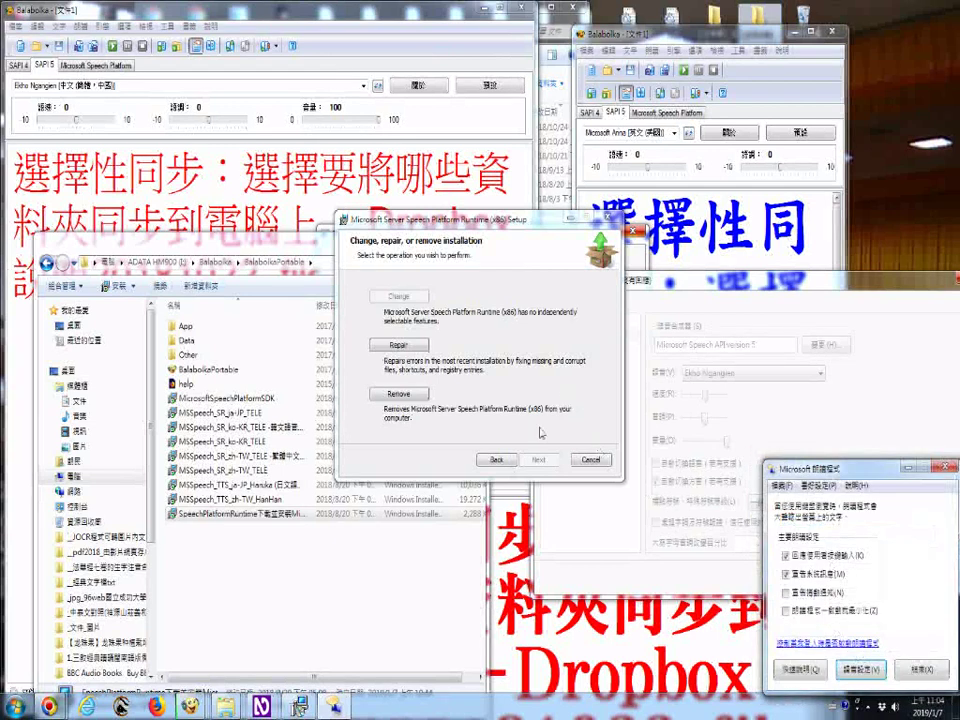
Cancel the Microsoft Server Speech Platform Runtime (x86) setup, confirm the cancellation and finish the wizard
click(608, 218)
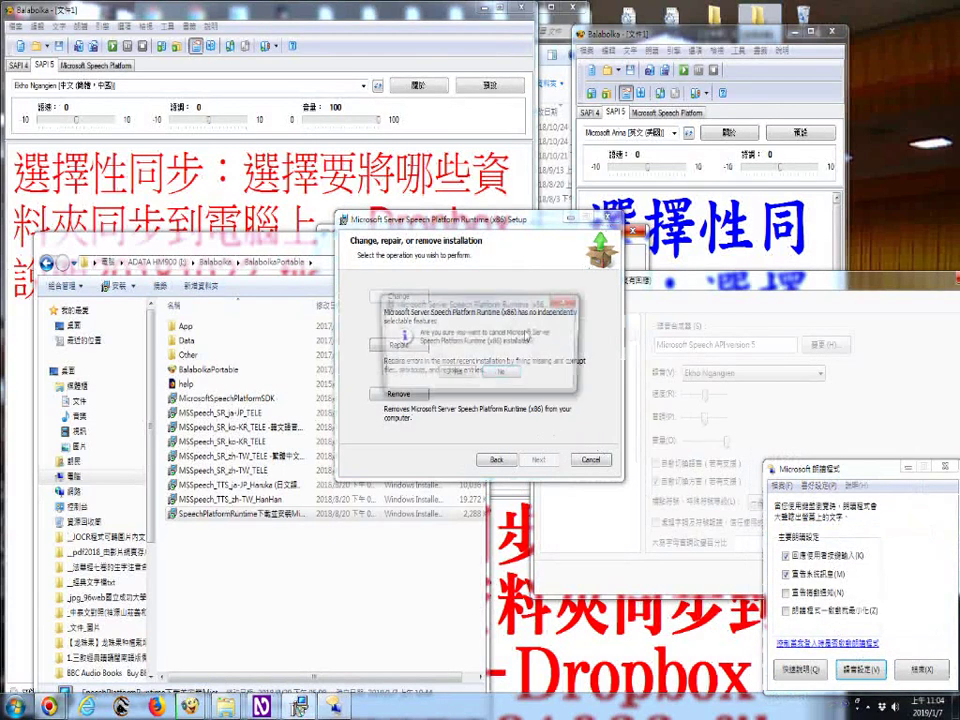
click(457, 373)
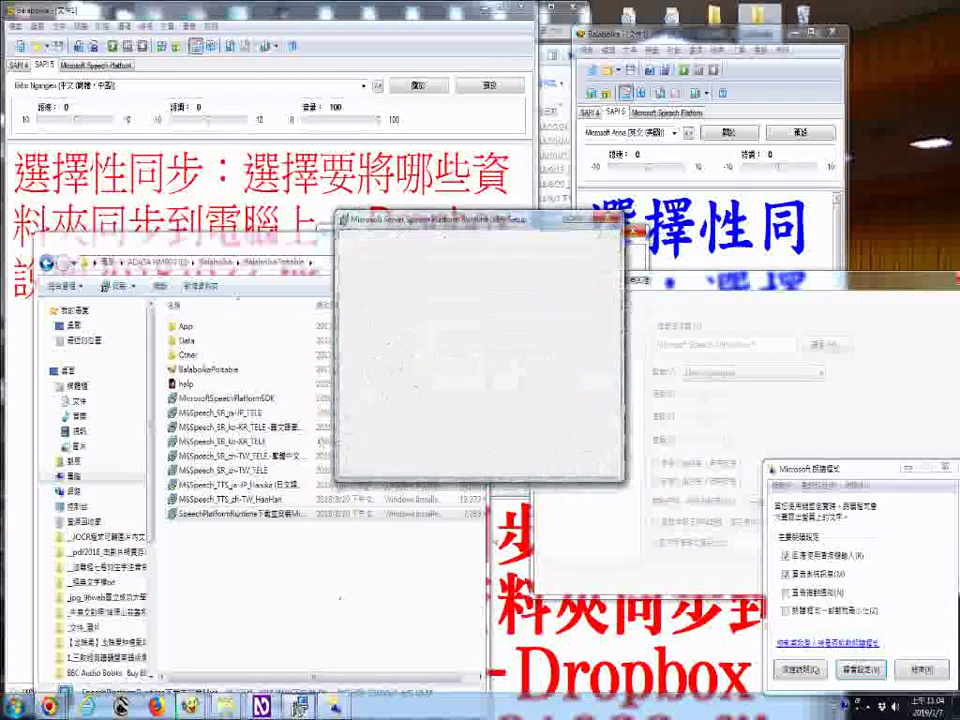
click(537, 459)
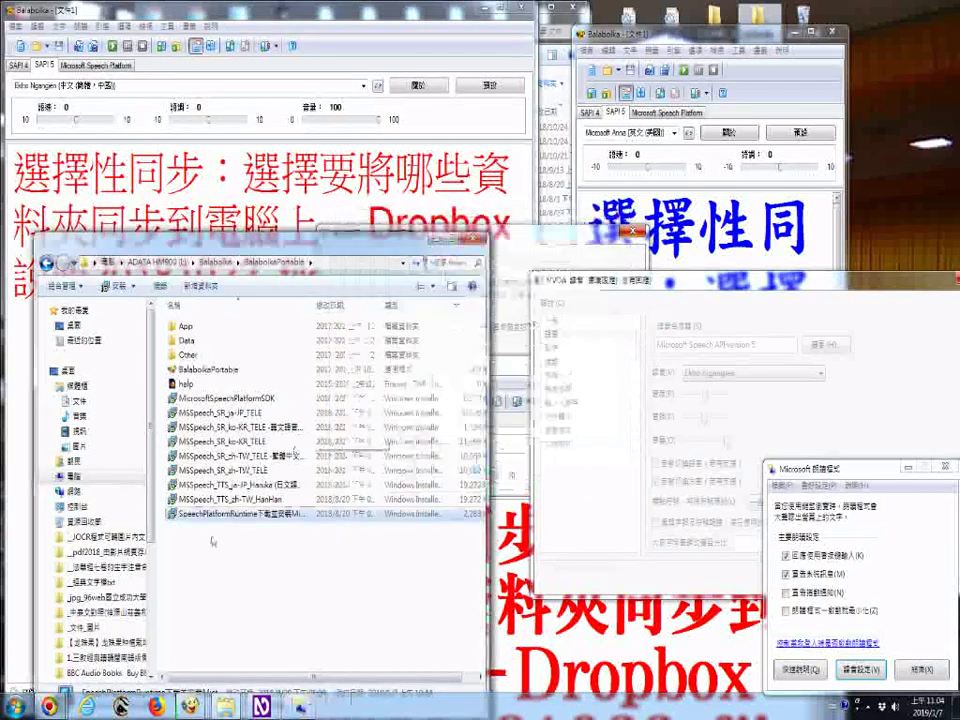
click(16, 706)
click(16, 706)
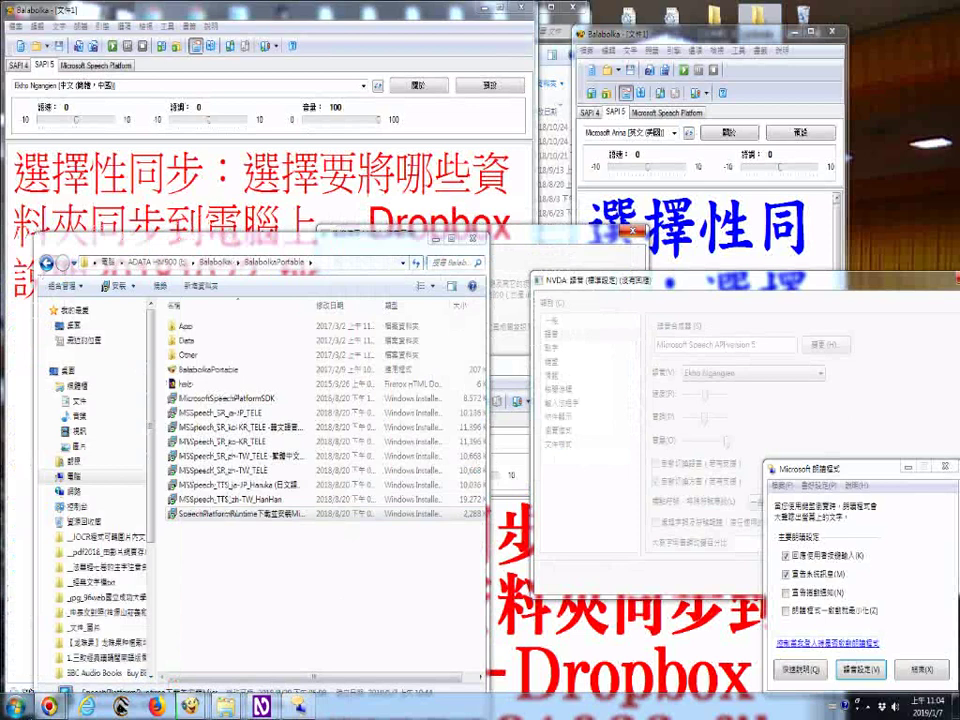
mouse_move(49, 706)
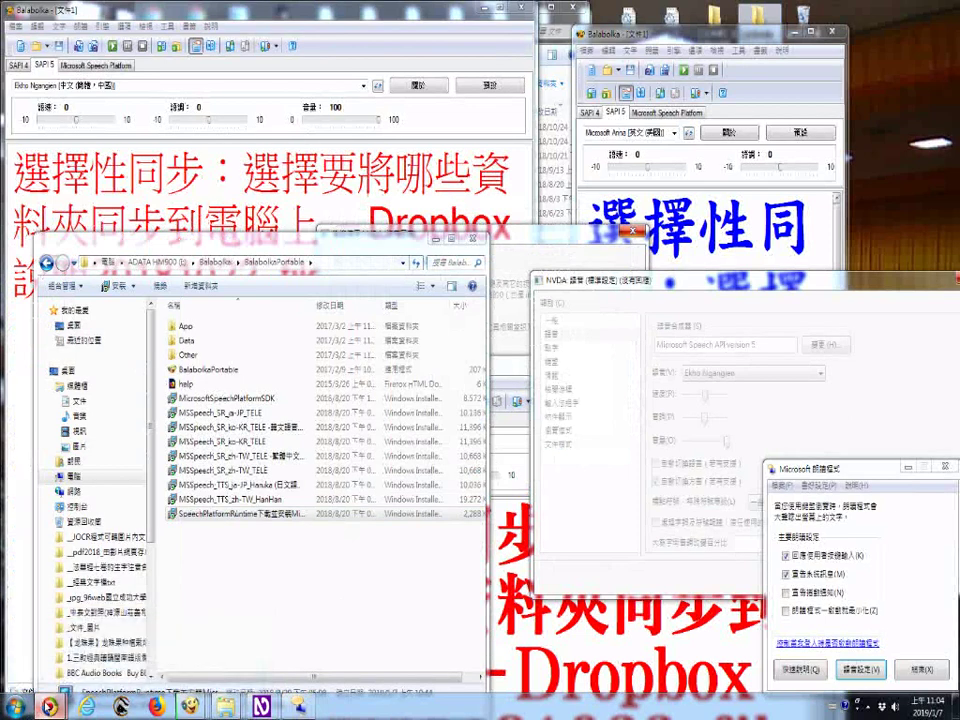